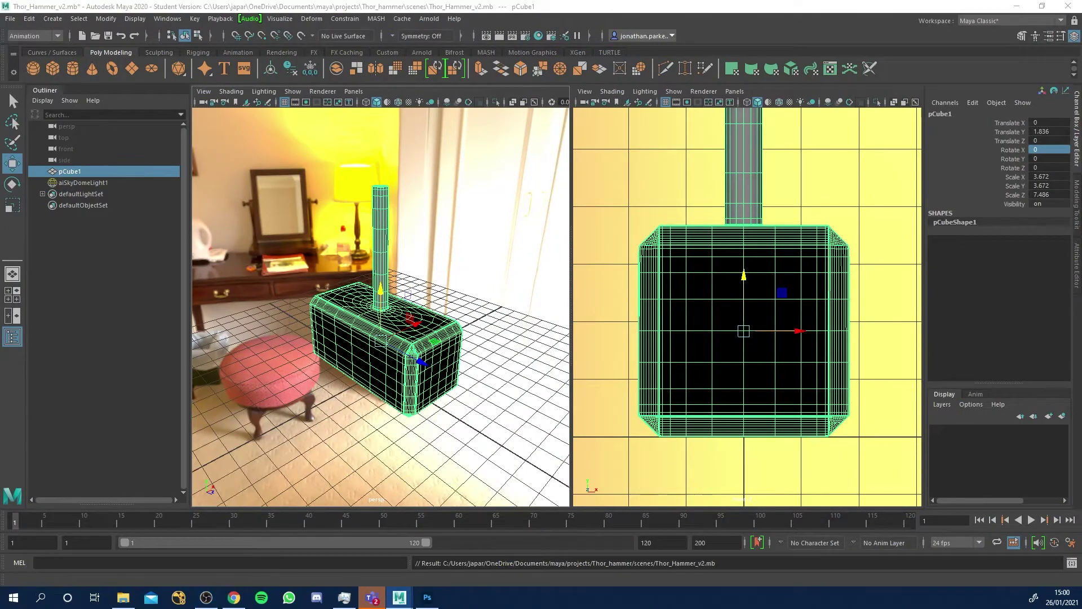
Render a test image of the hammer from the perspective view and minimize the Render View.
left_click_drag(384, 276, 430, 278, "alt")
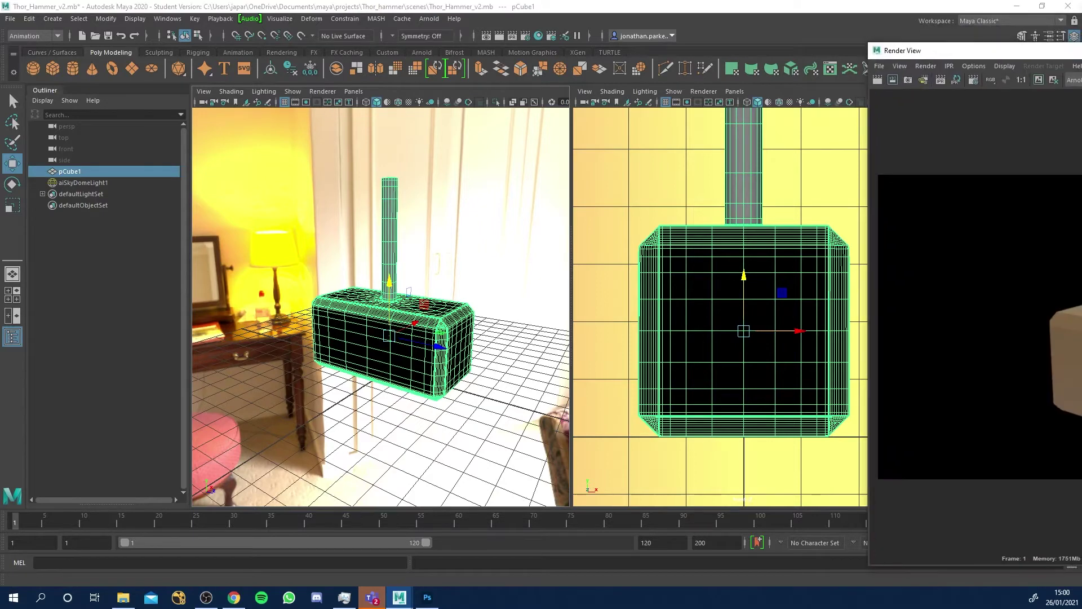
left_click_drag(1079, 59, 704, 21)
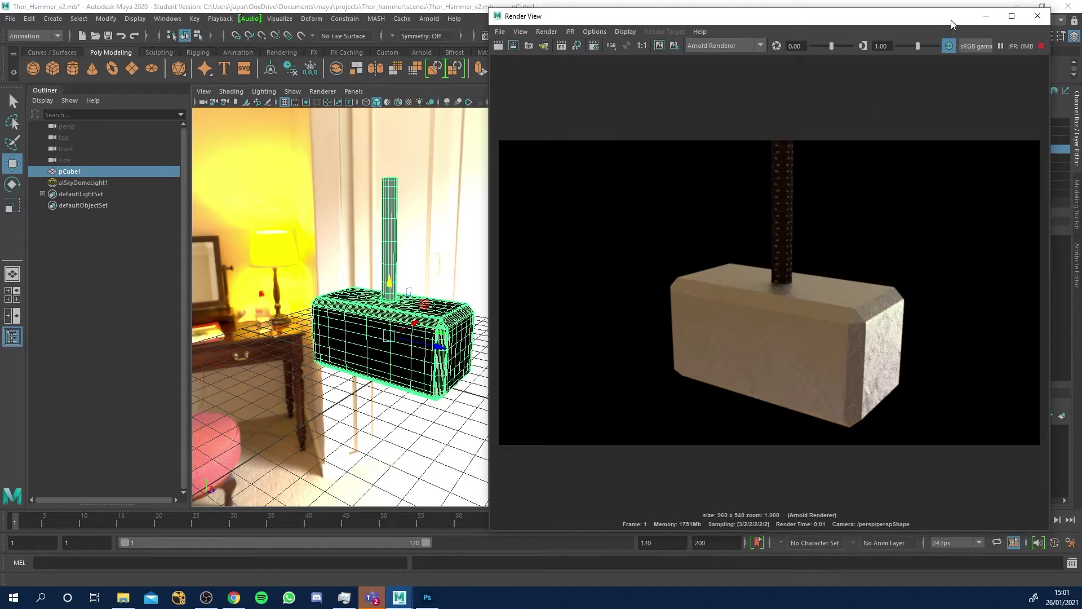
left_click(986, 17)
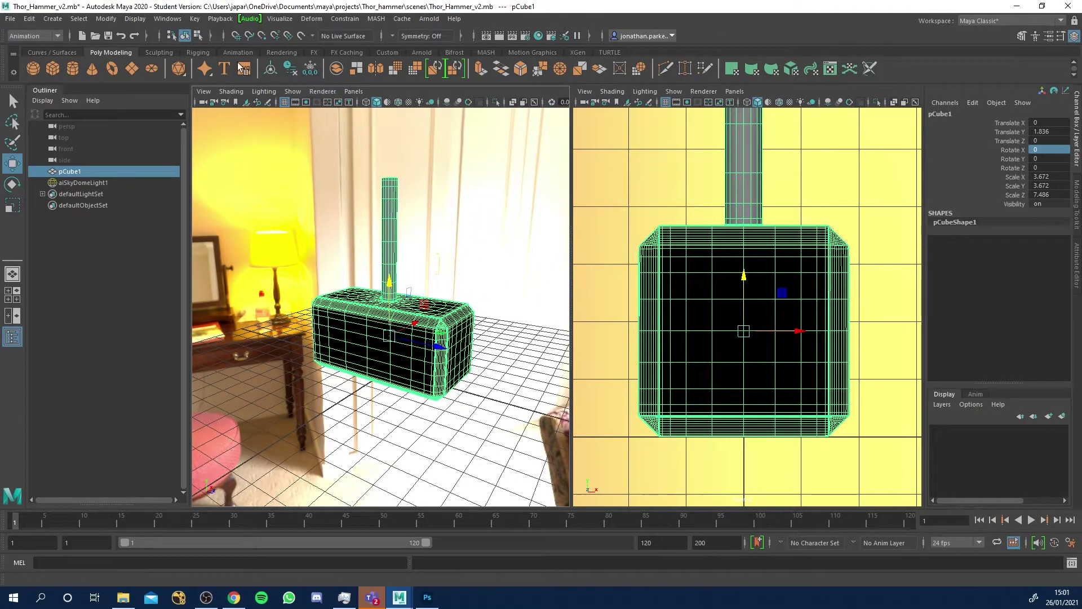
Create a new standard camera in the scene.
left_click(57, 19)
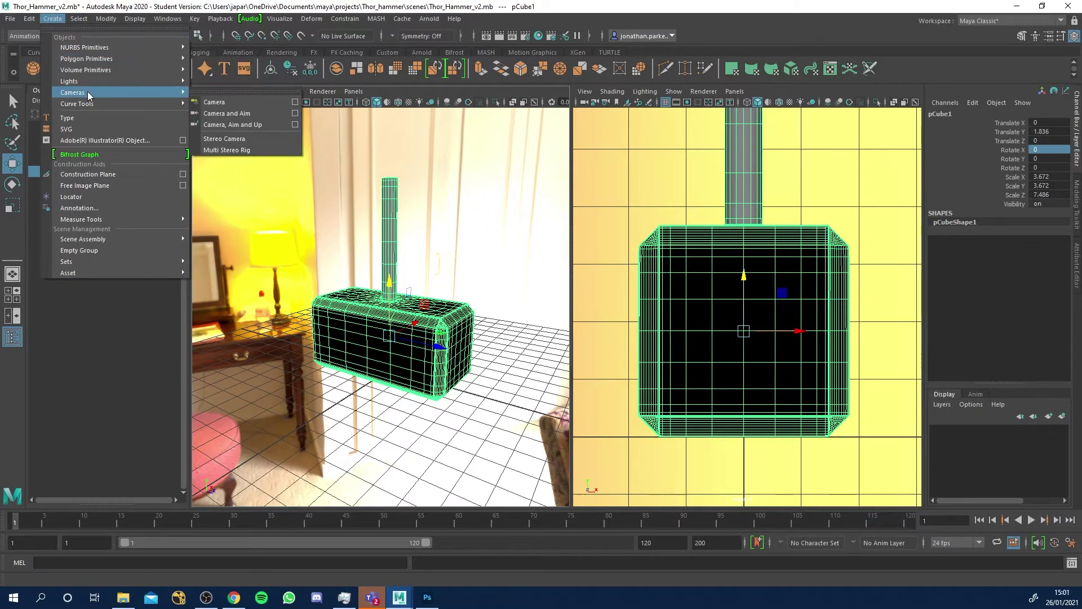
mouse_move(171, 93)
left_click(208, 94)
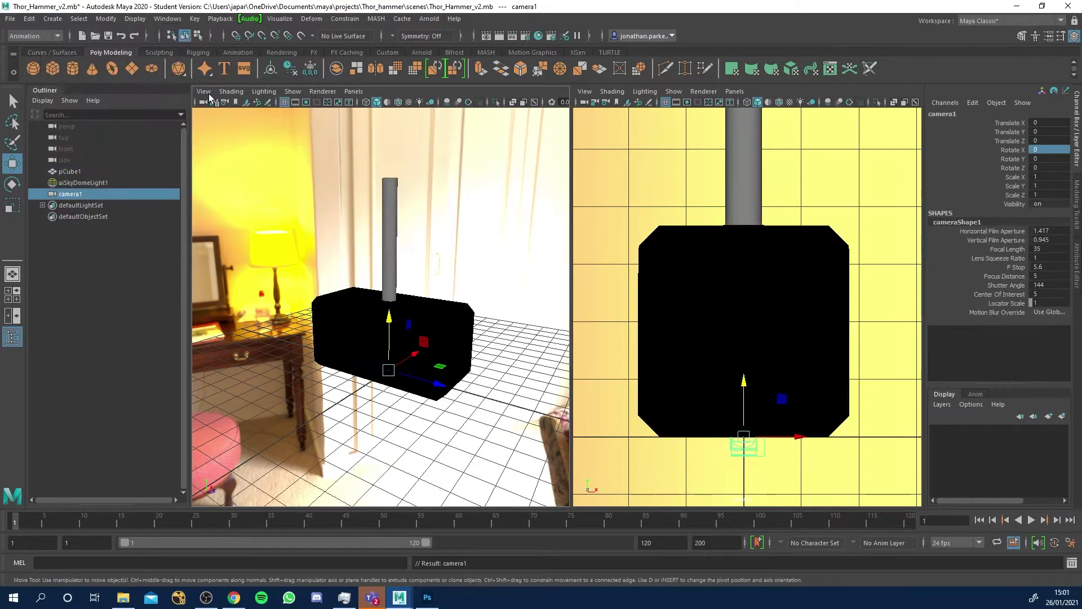
Look through camera1 in the perspective viewport and frame the whole hammer from a raised, angled viewpoint.
left_click(354, 91)
mouse_move(366, 105)
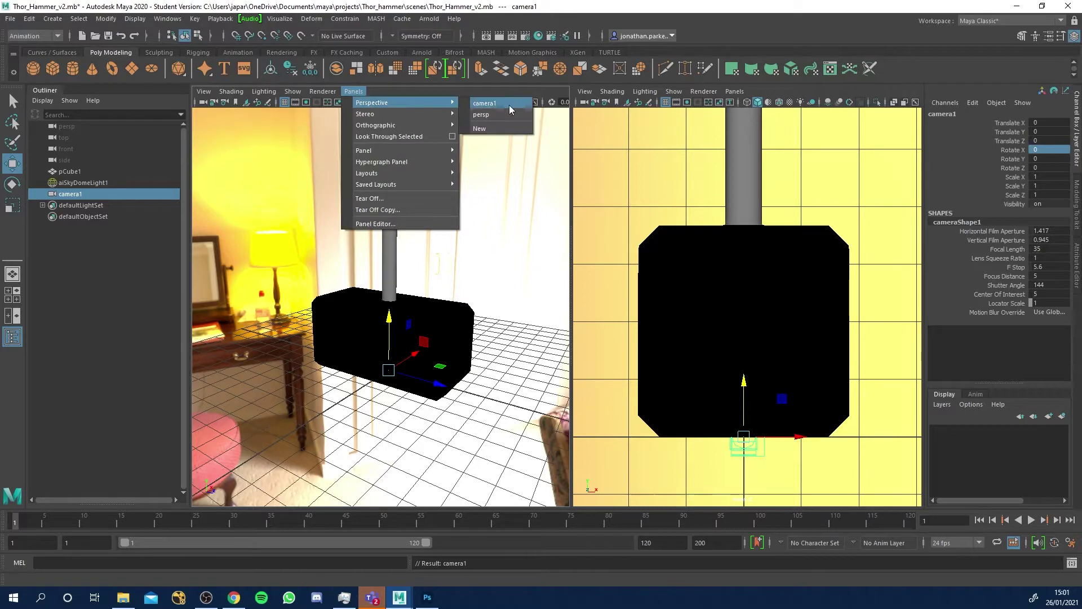
left_click(484, 103)
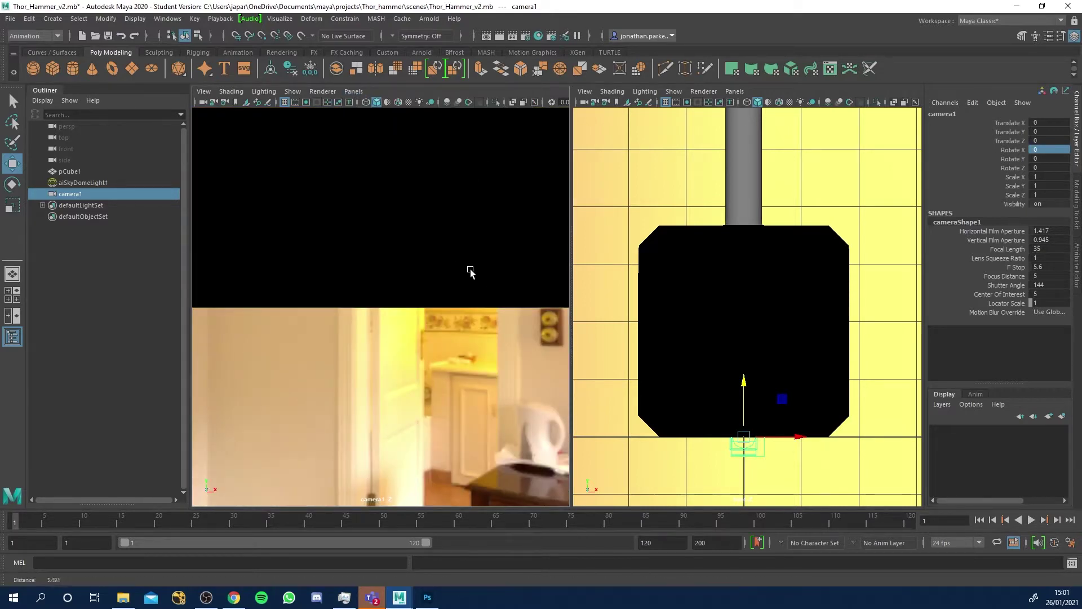
scroll(400, 252, "down", 4)
scroll(400, 251, "down", 8)
left_click_drag(367, 237, 403, 264, "alt")
Switch the front-view panel to the persp camera showing camera1 and the hammer, and pull camera1 slightly farther back.
left_click(734, 91)
mouse_move(753, 102)
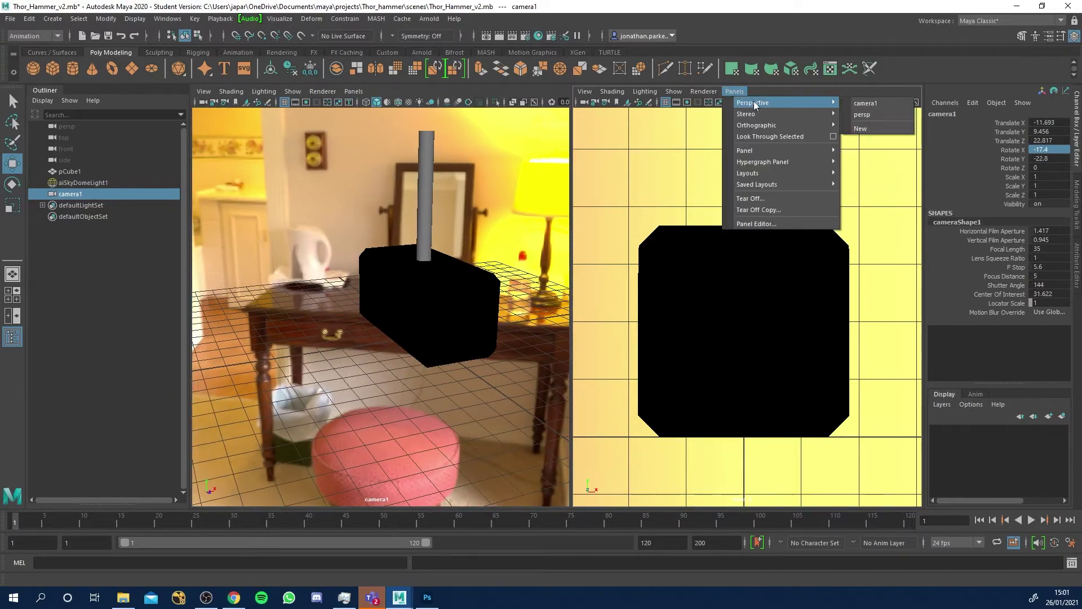
left_click(868, 114)
scroll(756, 239, "down", 5)
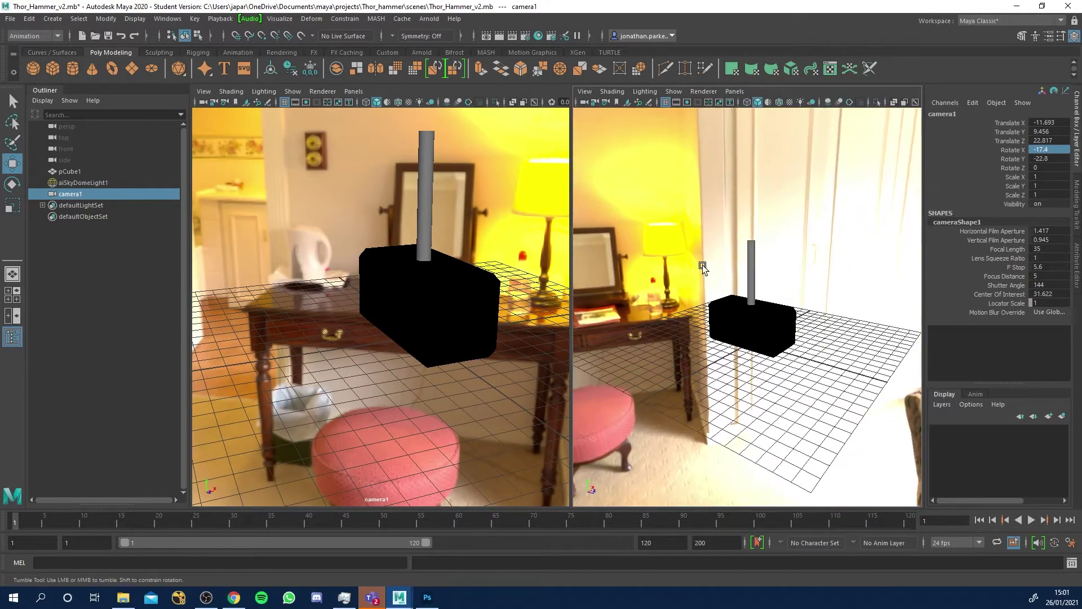
left_click_drag(733, 248, 473, 289, "alt")
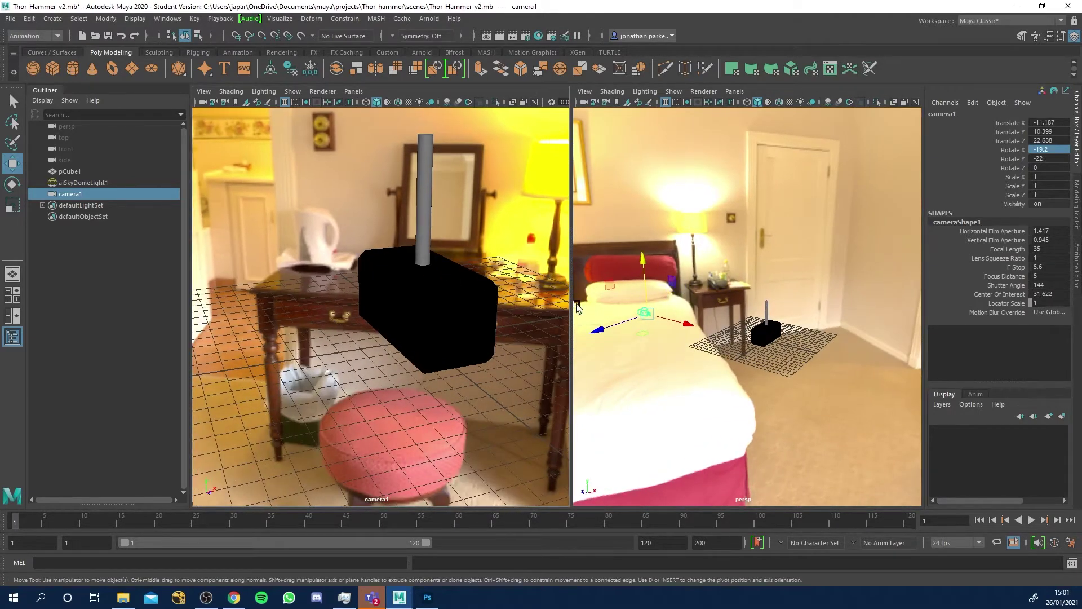
right_click_drag(512, 309, 530, 197, "alt")
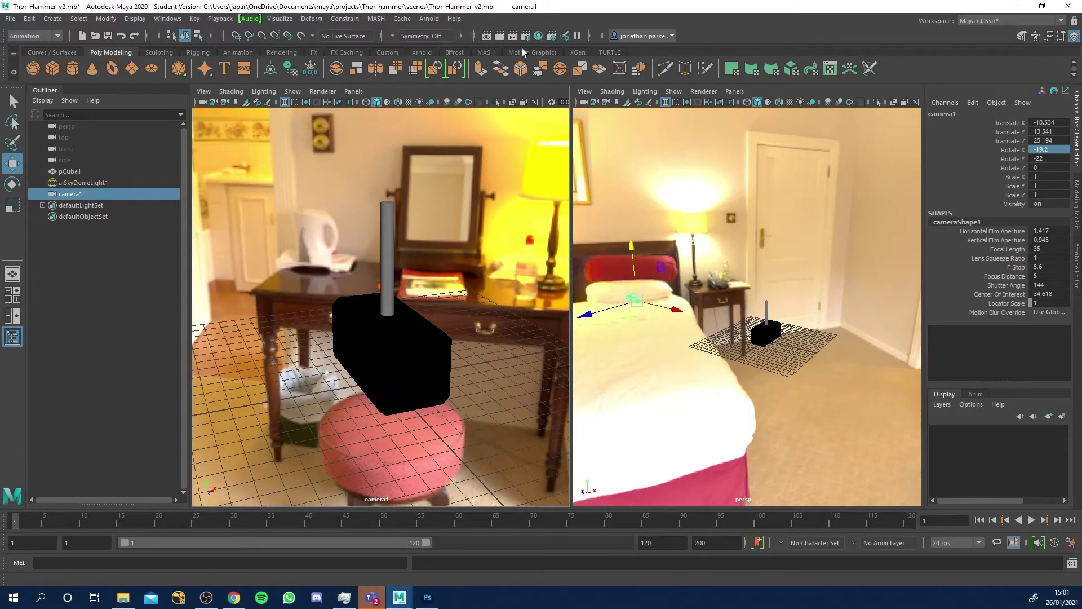
Set the render image size preset to HD_1080 in the Render Settings.
left_click(526, 36)
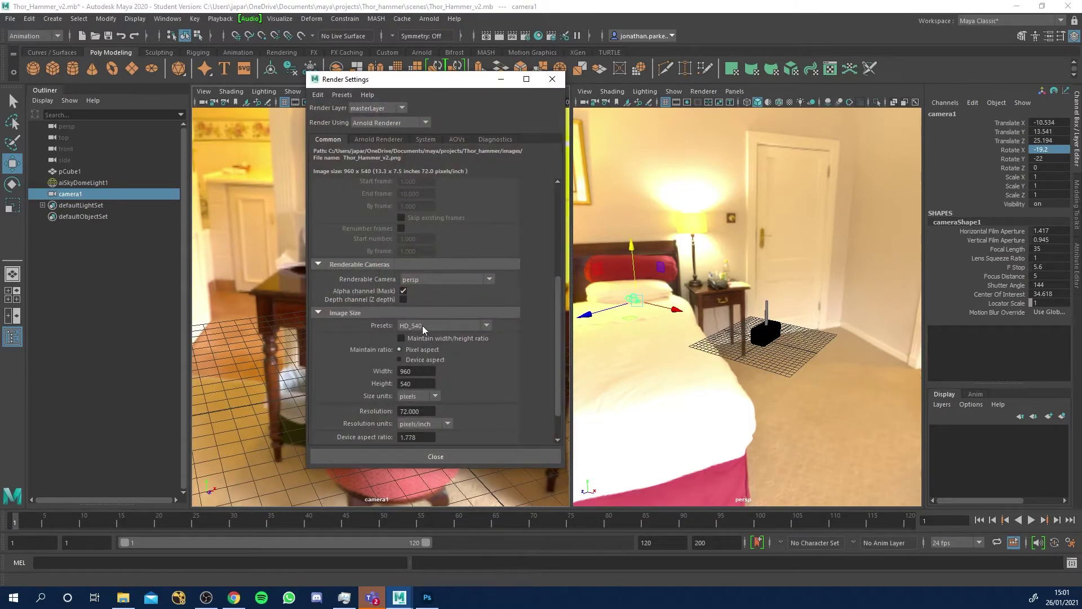
scroll(396, 254, "down", 2)
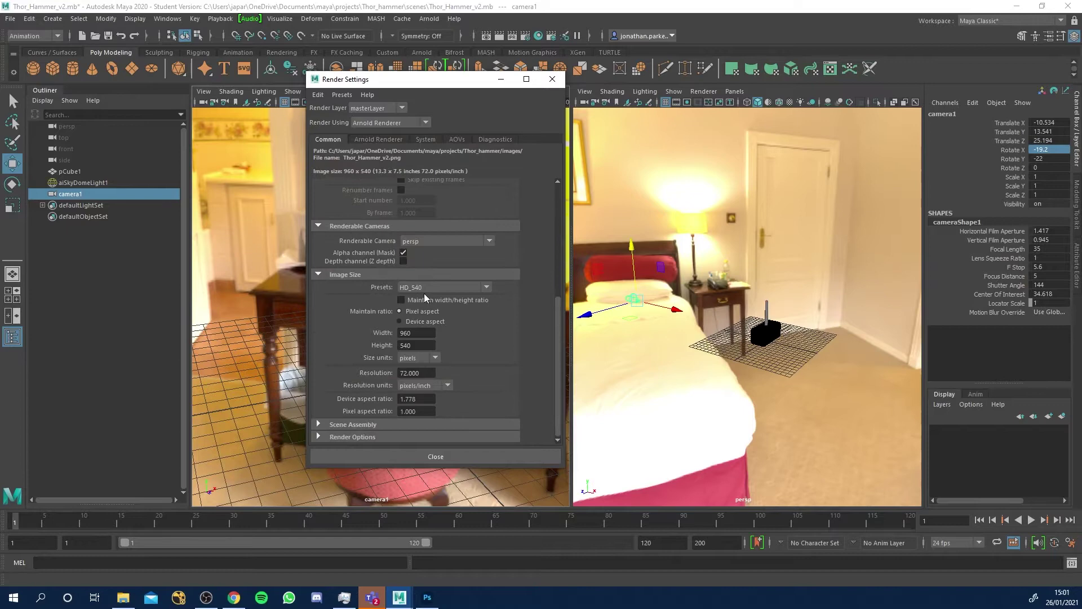
left_click(417, 291)
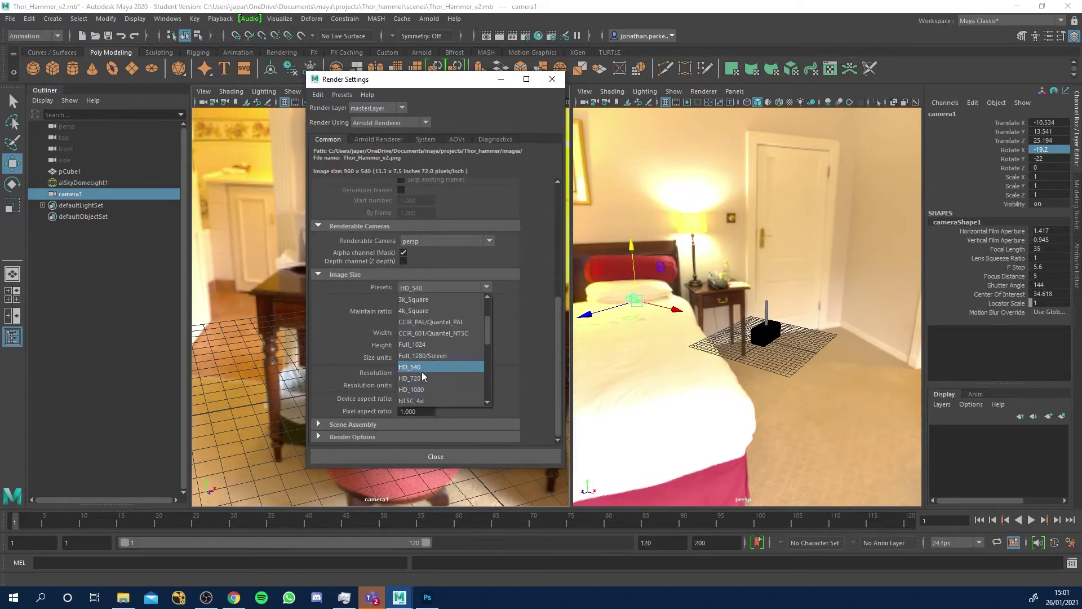
left_click(422, 393)
left_click(552, 79)
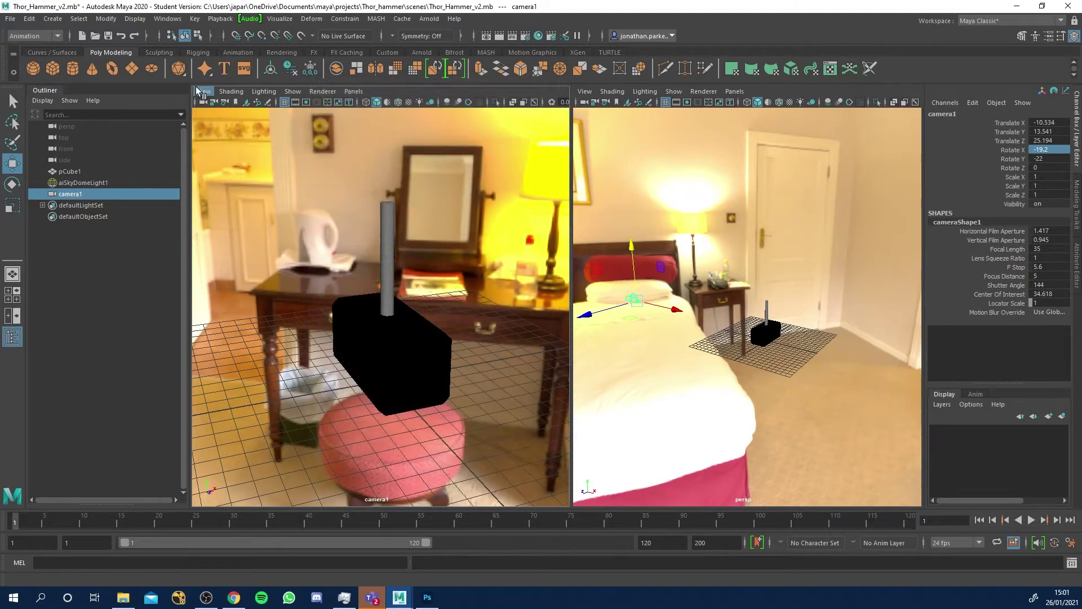
Display the resolution gate in the camera1 viewport and widen that viewport.
left_click(202, 92)
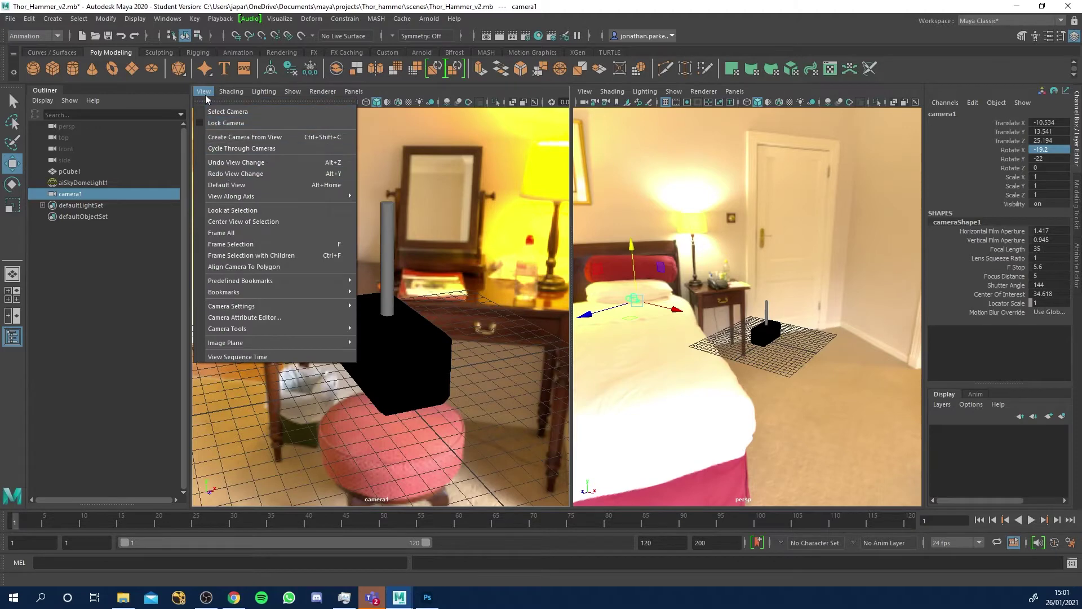
mouse_move(254, 306)
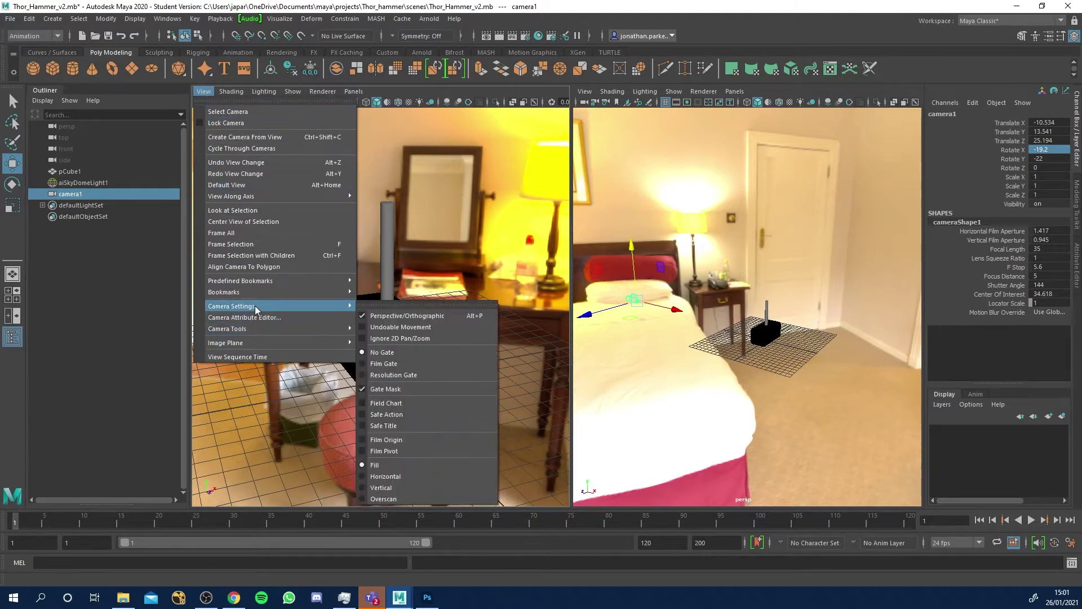
left_click(395, 375)
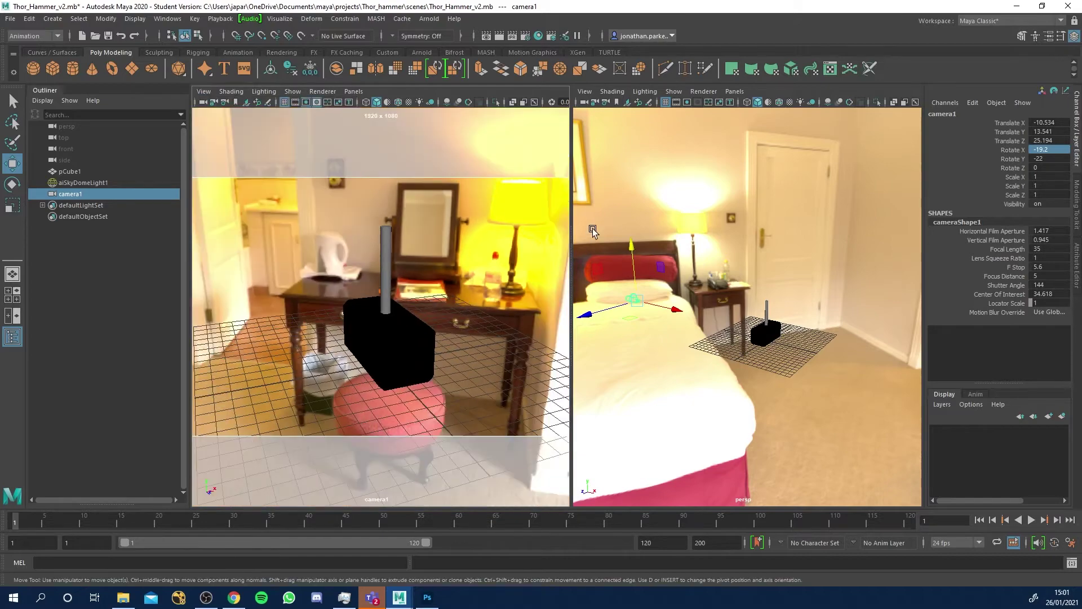
left_click_drag(576, 219, 732, 248)
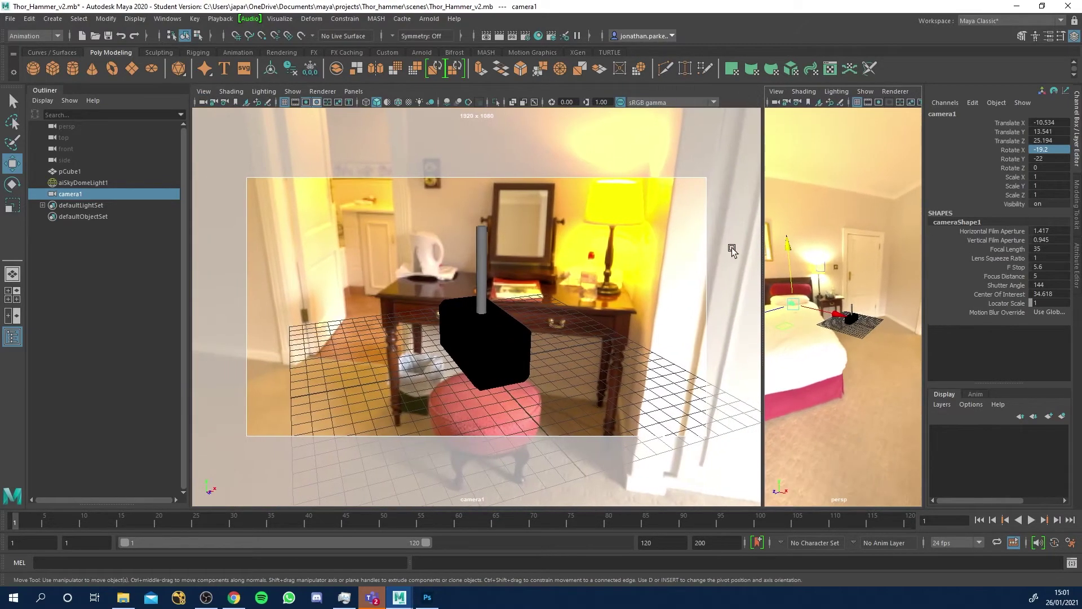
Reposition camera1 to view the hammer's long side almost level, with the whole hammer inside the resolution gate.
left_click_drag(488, 323, 517, 331, "alt")
right_click_drag(525, 335, 532, 337, "alt")
left_click_drag(514, 343, 468, 344, "alt")
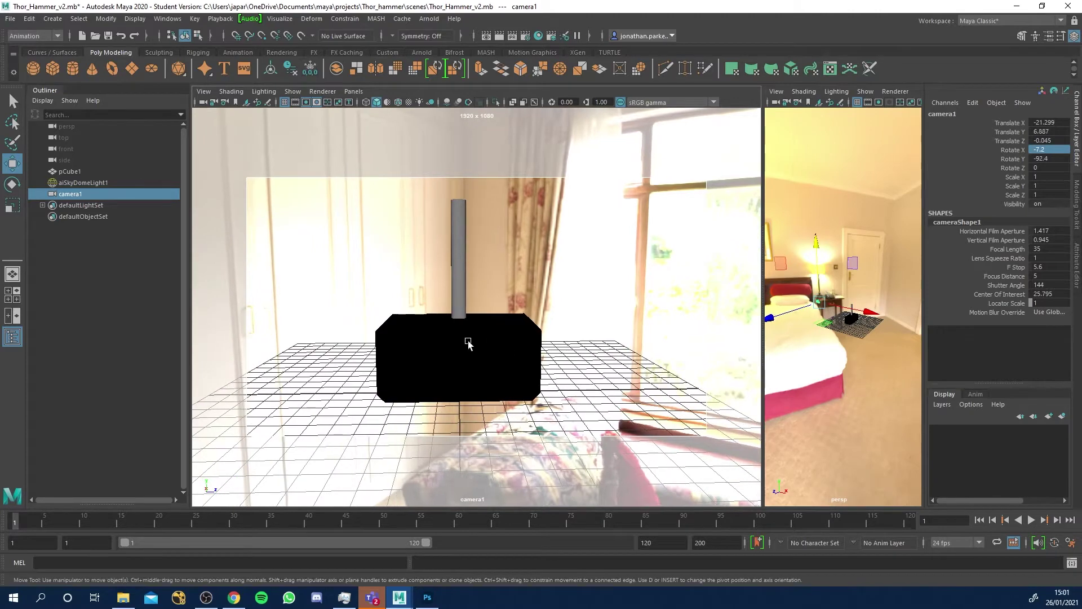
Select the hammer and open the Create Turntable options from the Animation menu set.
left_click(465, 342)
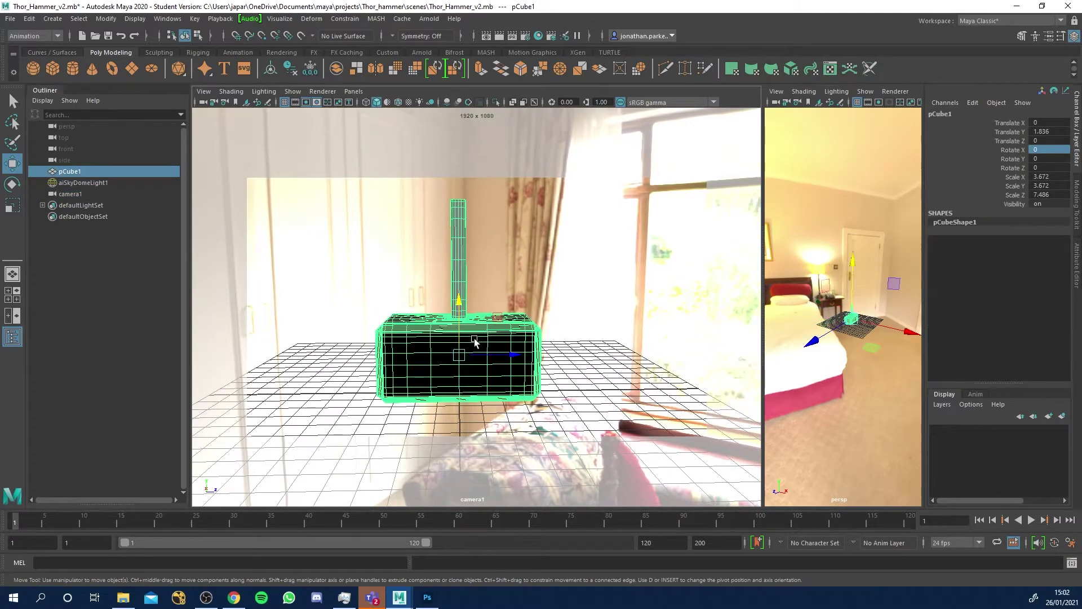
left_click(49, 36)
left_click(39, 70)
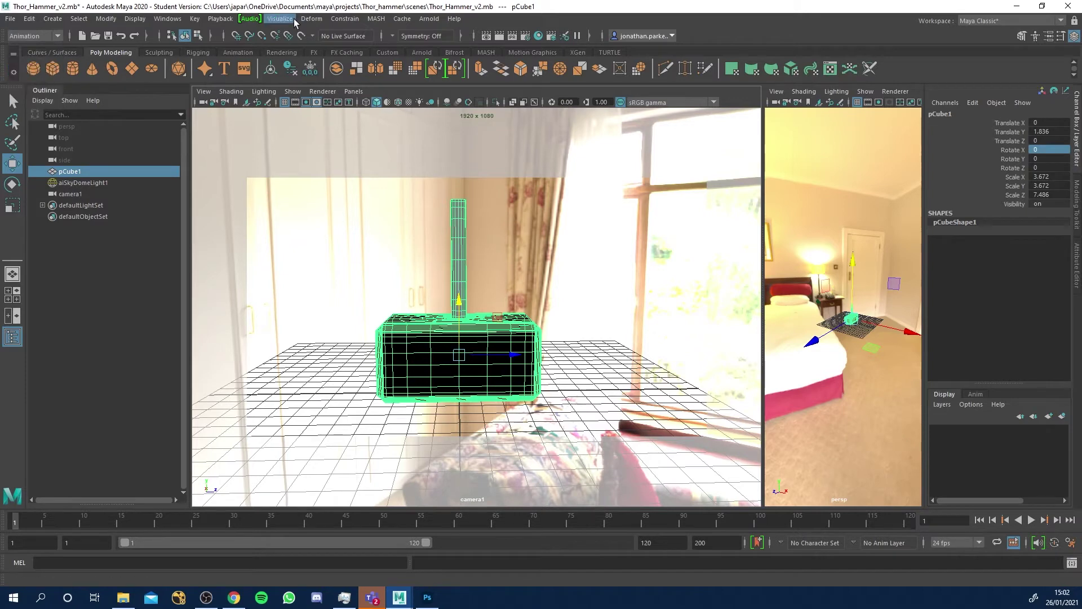
left_click(289, 19)
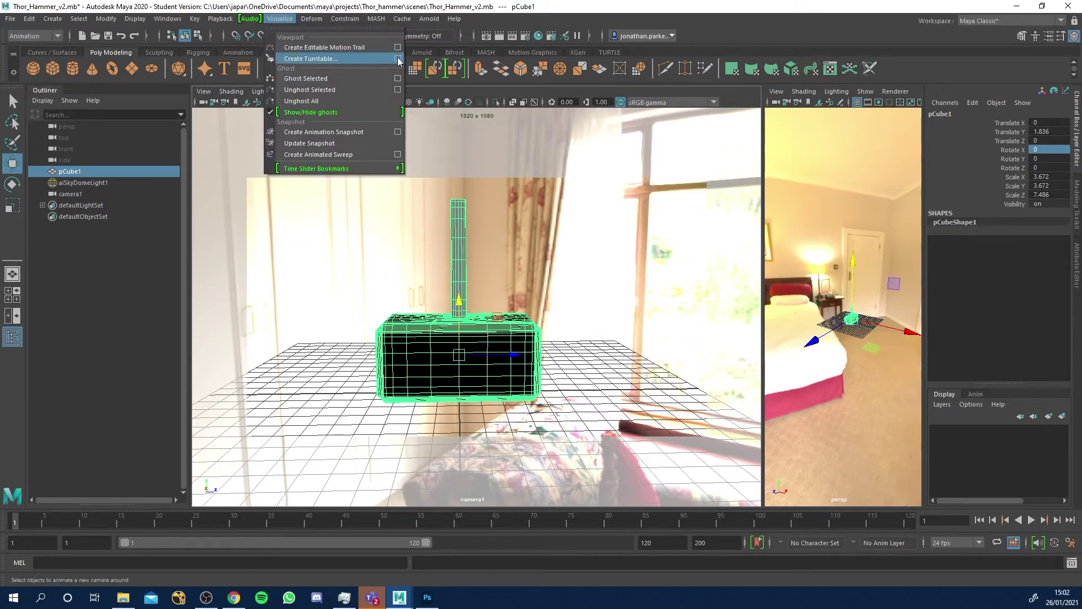
left_click(398, 60)
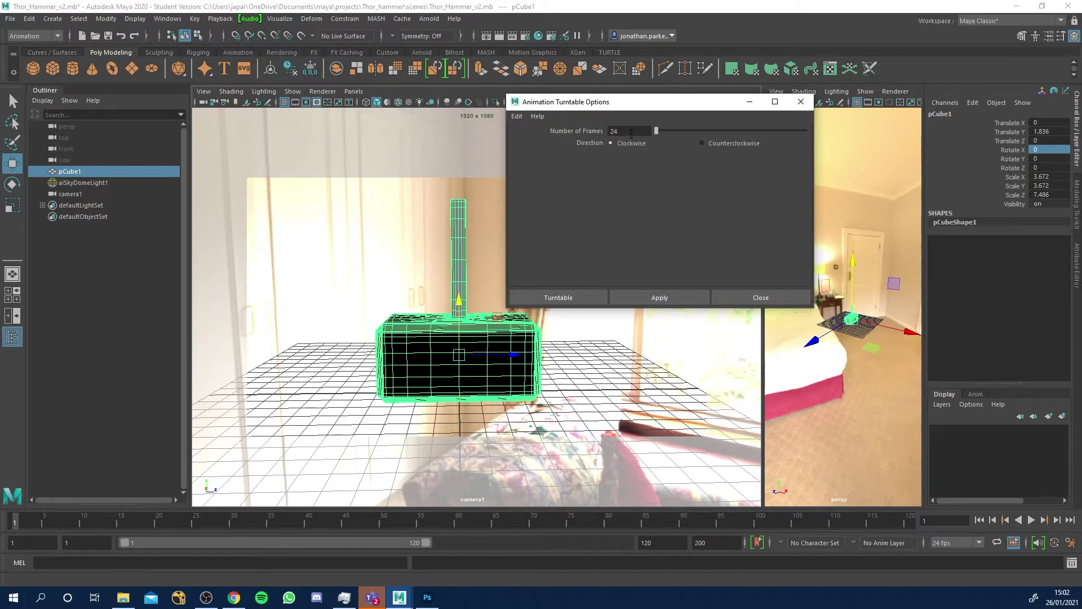
left_click_drag(630, 133, 607, 134)
Set the scene framerate to 25 fps and save the Time Slider preferences.
left_click(981, 542)
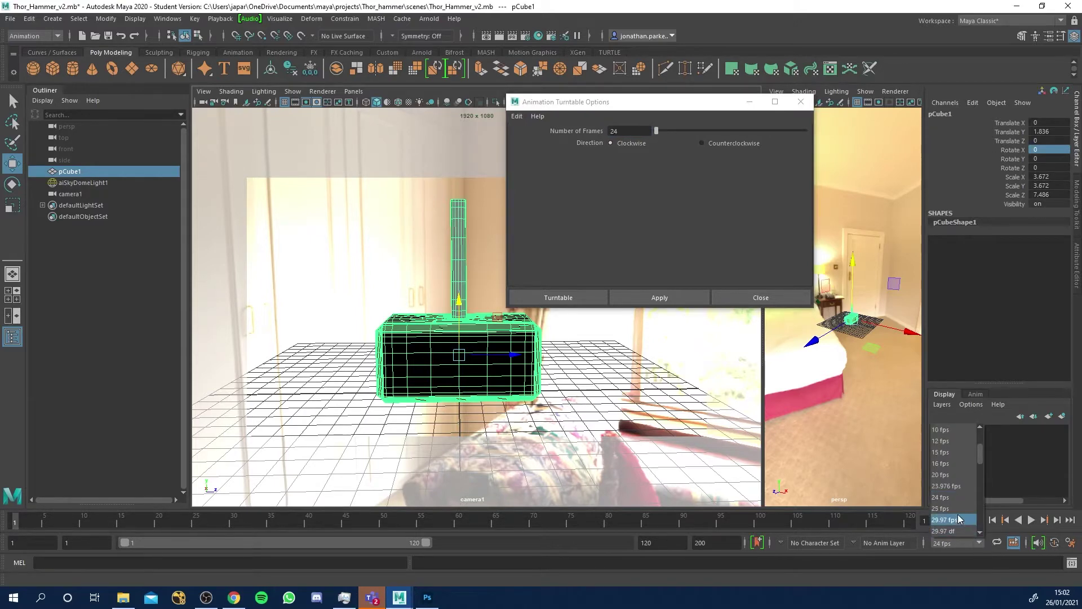
left_click(956, 510)
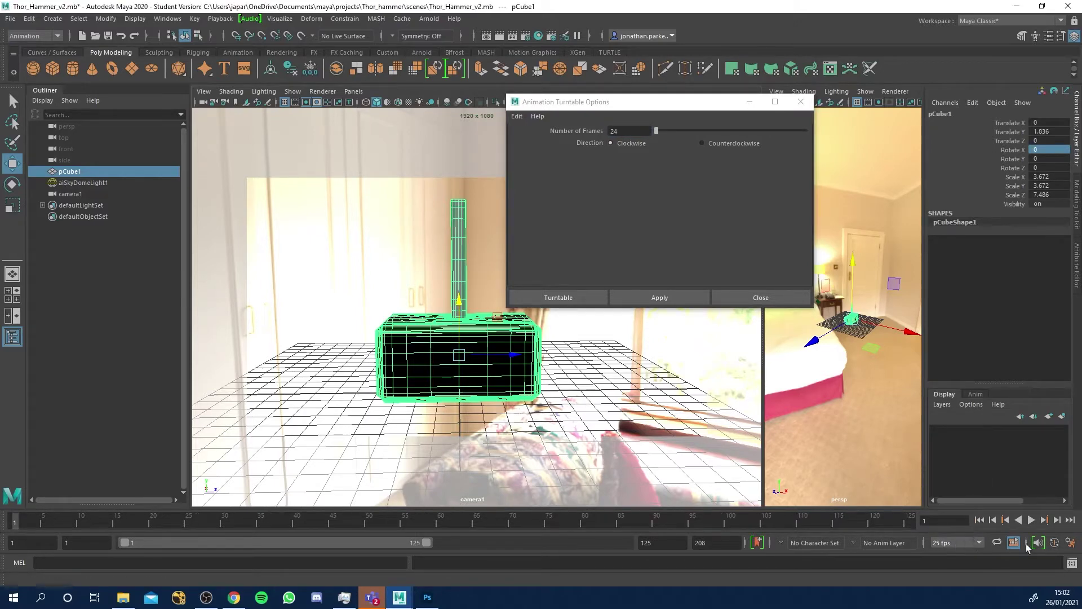
left_click(1069, 543)
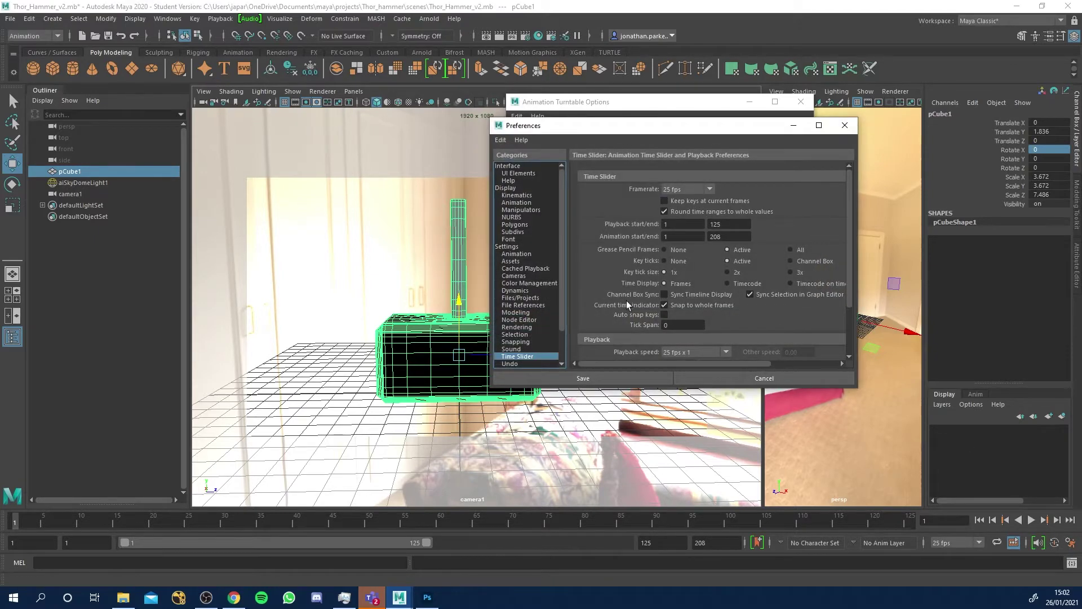
left_click(651, 378)
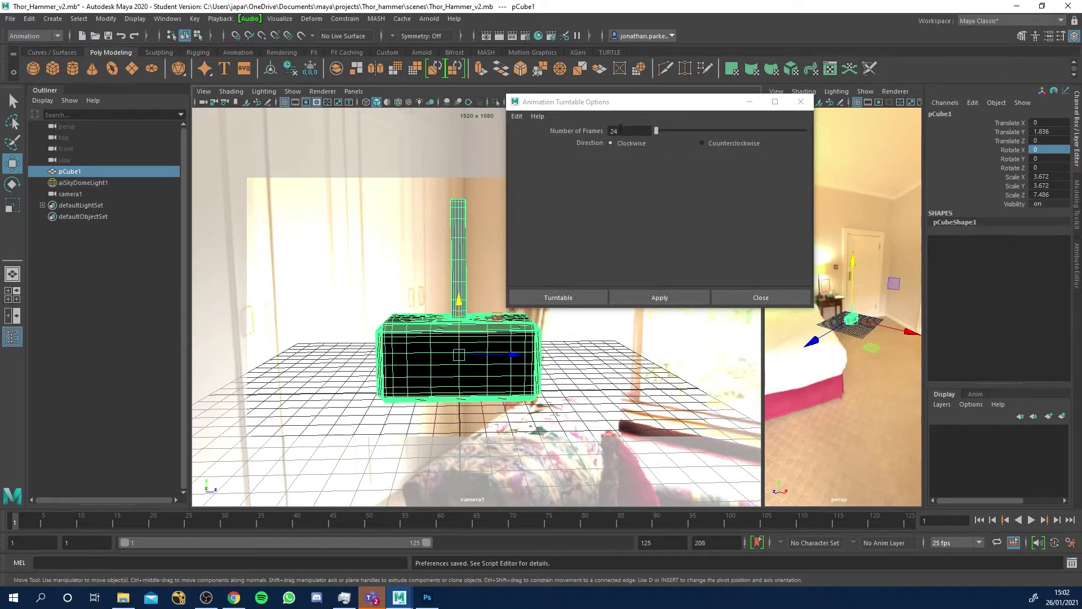
Create a clockwise turntable of 125 frames around the hammer and close its options.
double_click(611, 131)
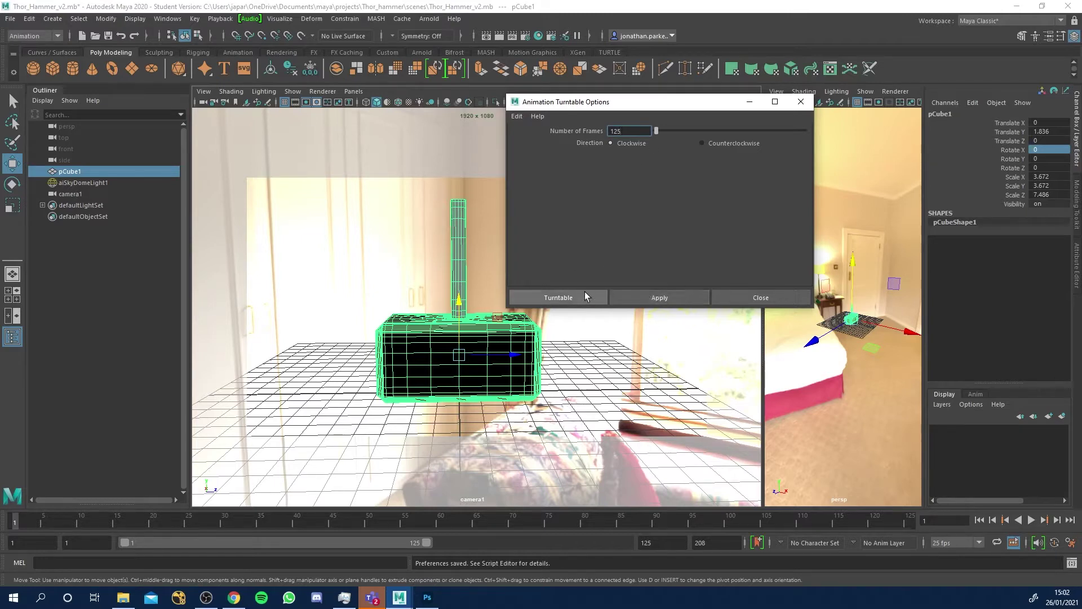
left_click(650, 299)
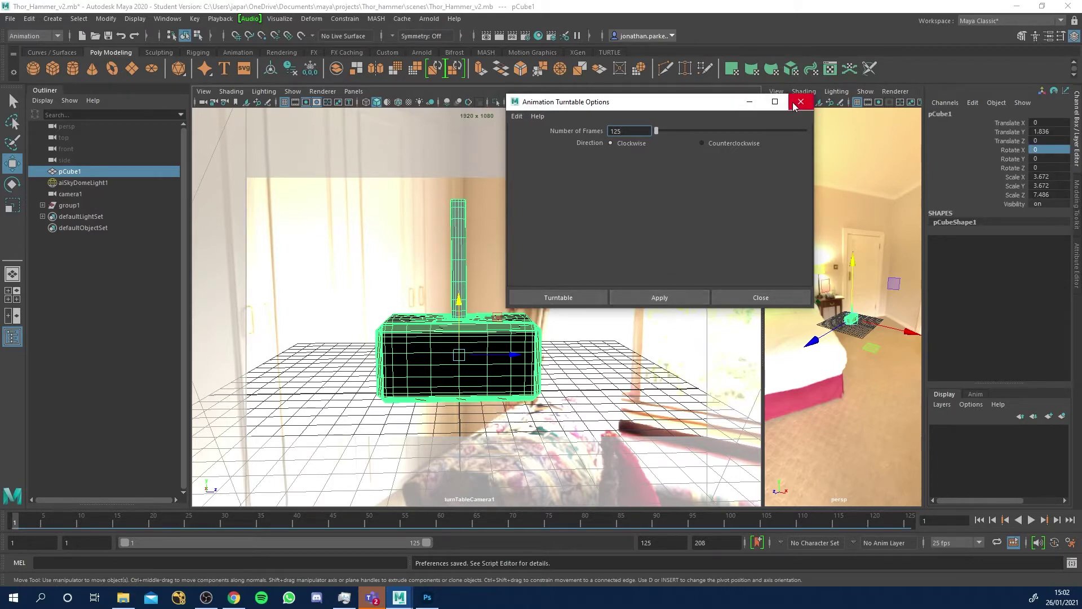
left_click(800, 101)
Scrub and play the timeline to review the turntable animation around the hammer.
left_click_drag(316, 521, 7, 540)
left_click(1030, 521)
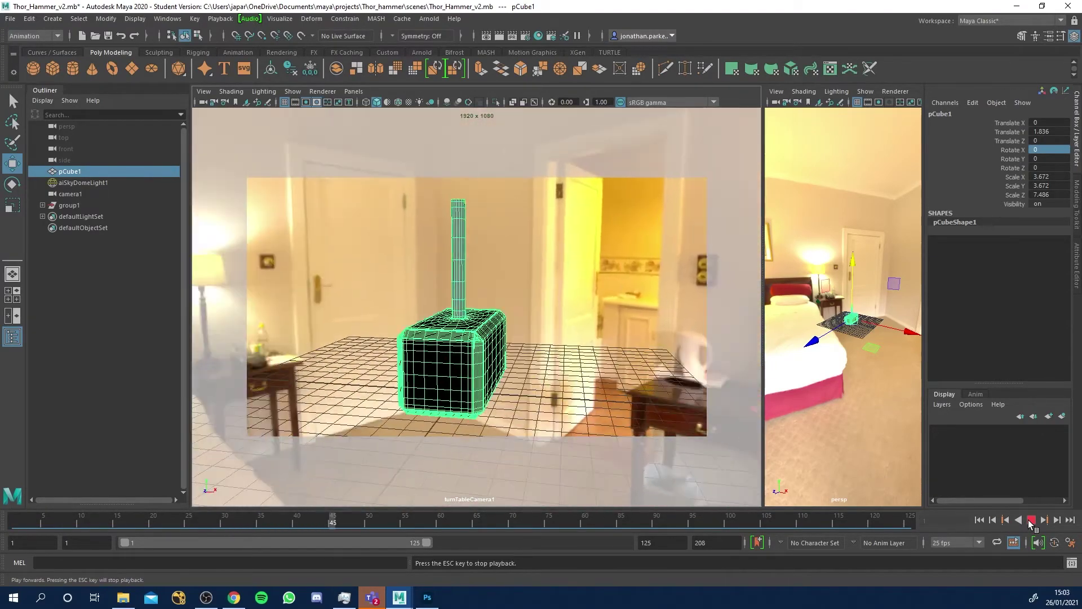
left_click(1030, 521)
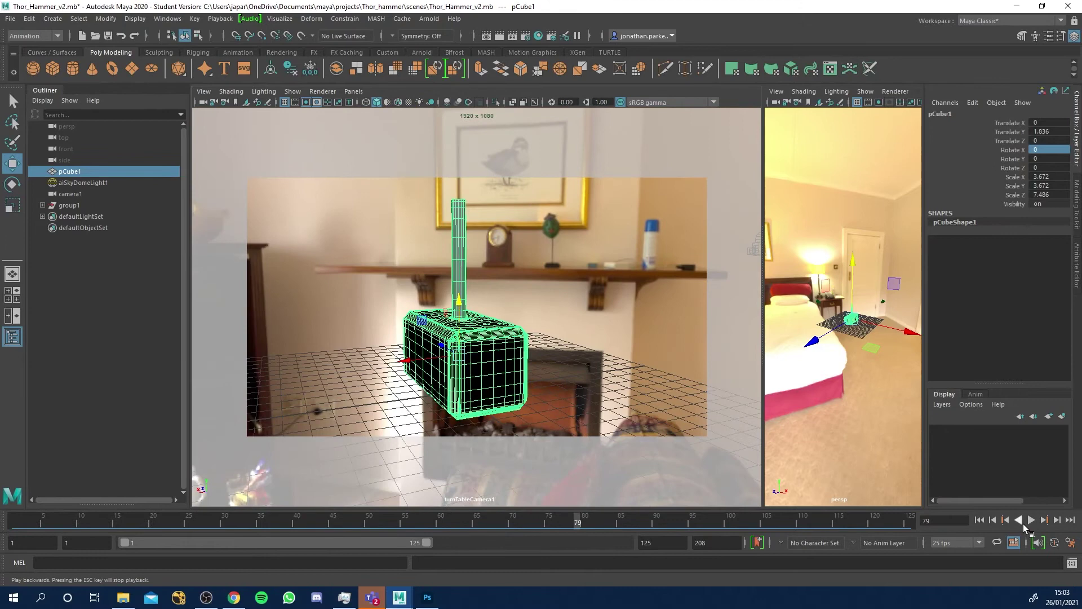
Set the Time Slider playback speed to 25 fps x 1 and save the preferences.
left_click(1070, 543)
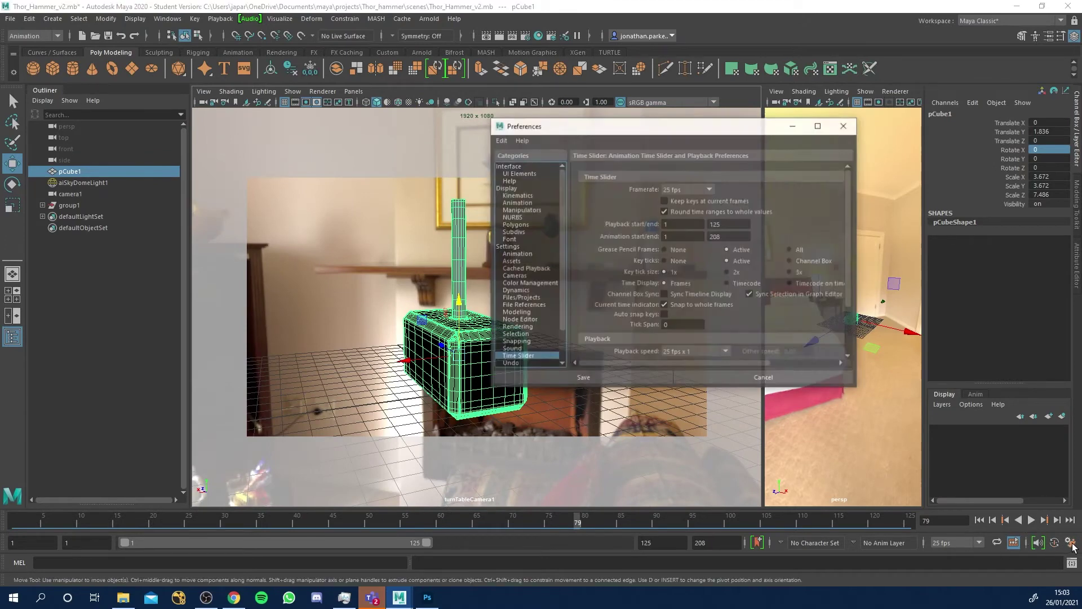
left_click(687, 353)
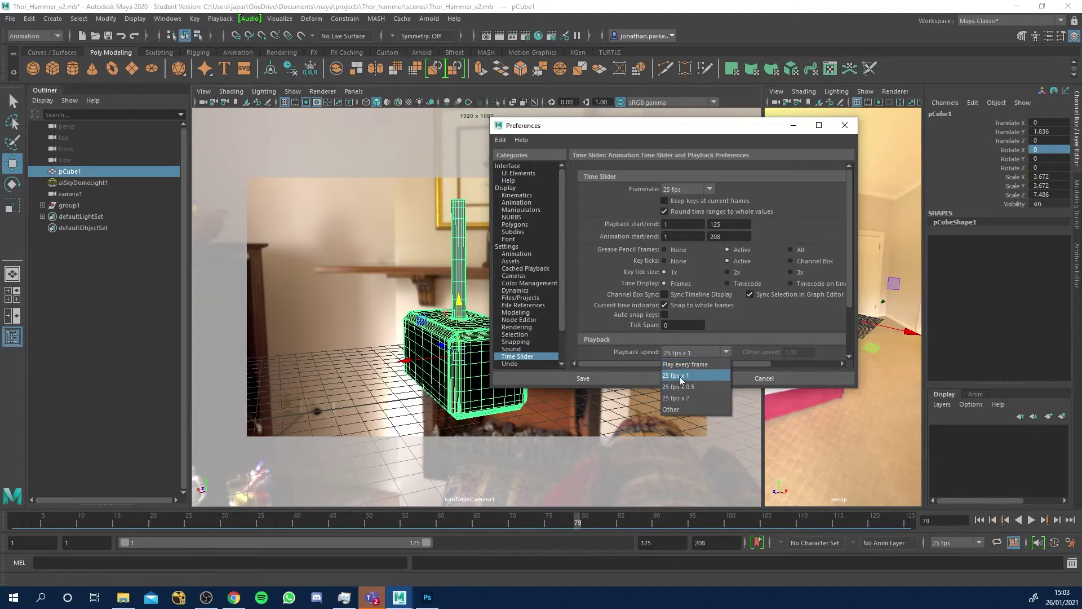
left_click(684, 377)
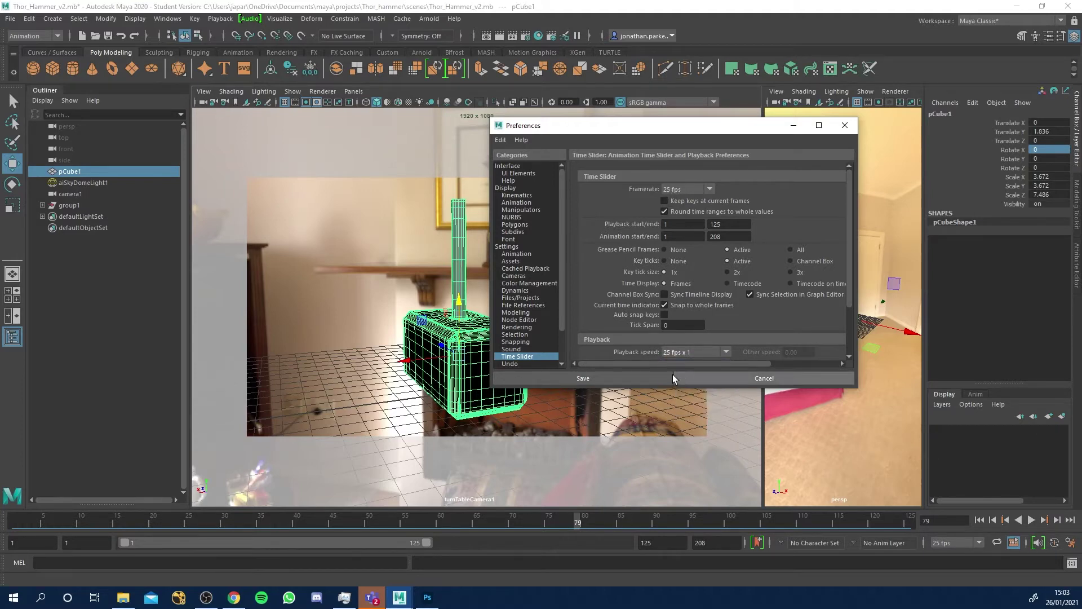
left_click(620, 375)
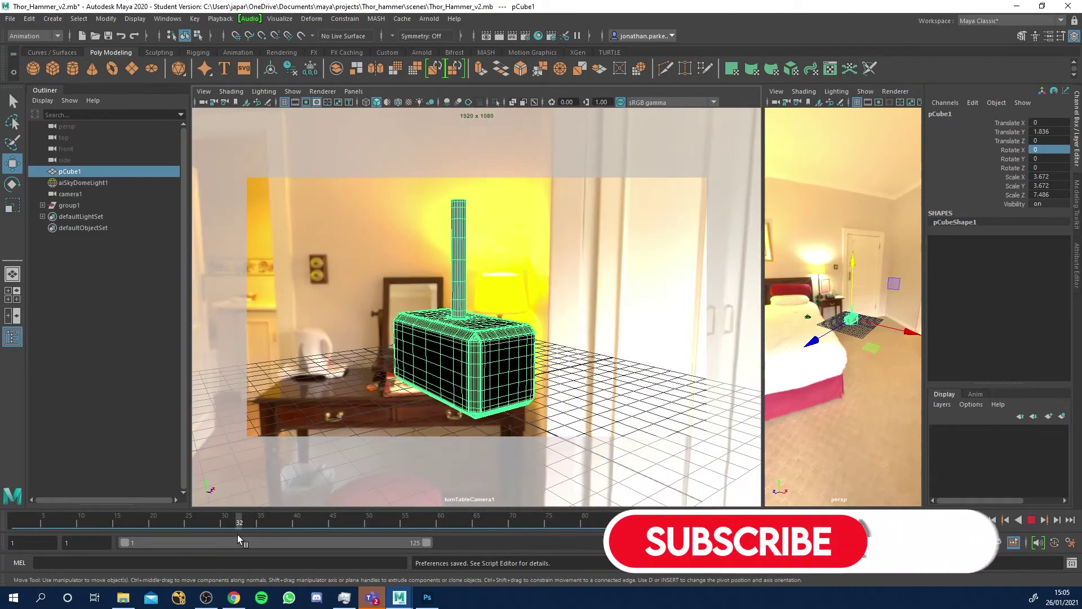
Render test images of frames 34 and 54 through turnTableCamera1 in the Render View.
left_click(252, 530)
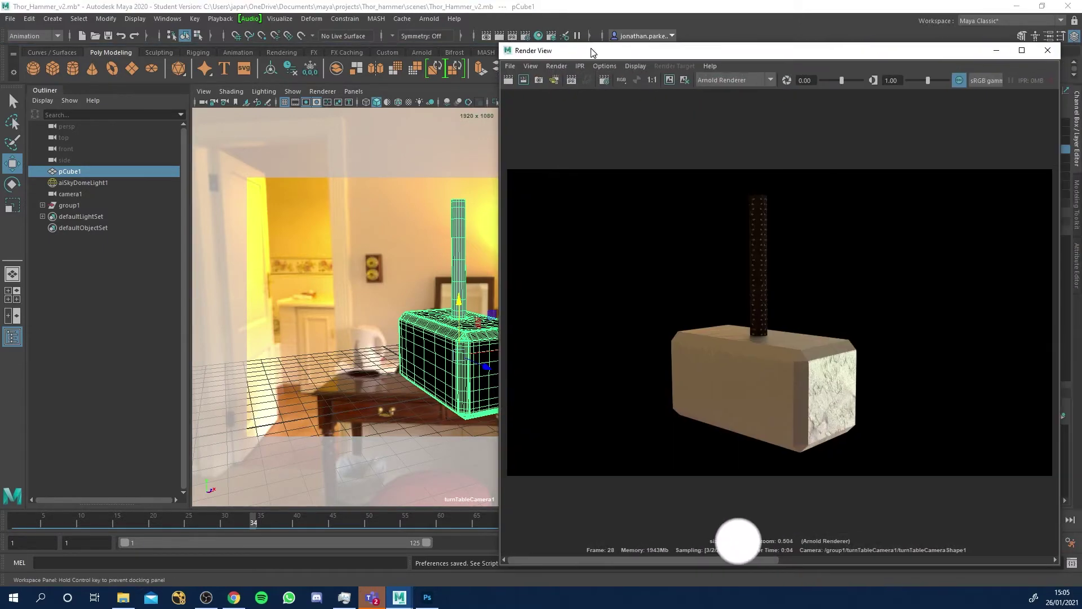
left_click_drag(593, 52, 603, 50)
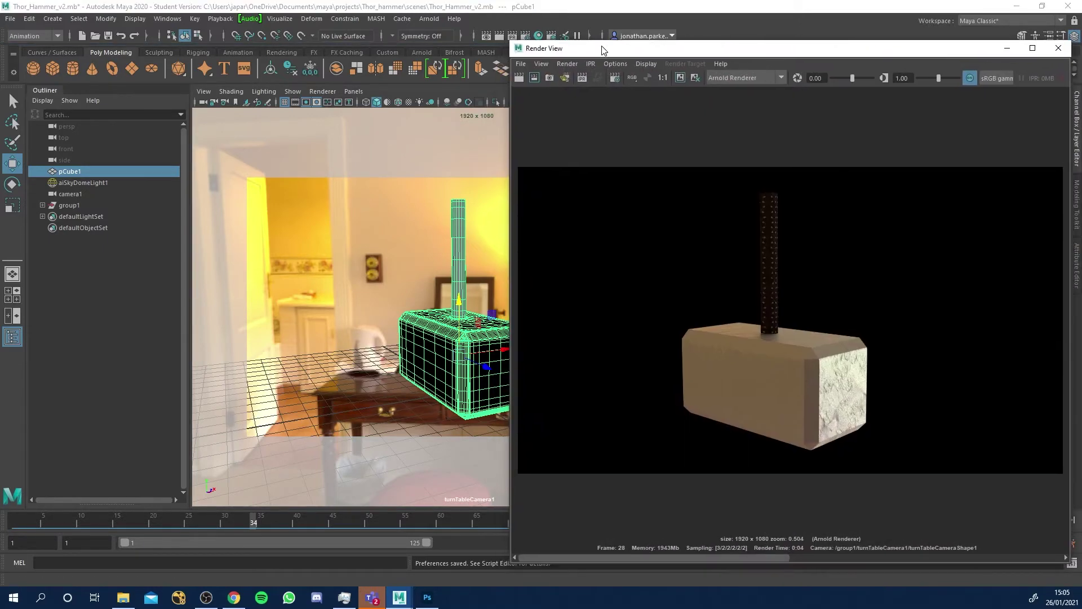
left_click(567, 65)
mouse_move(586, 123)
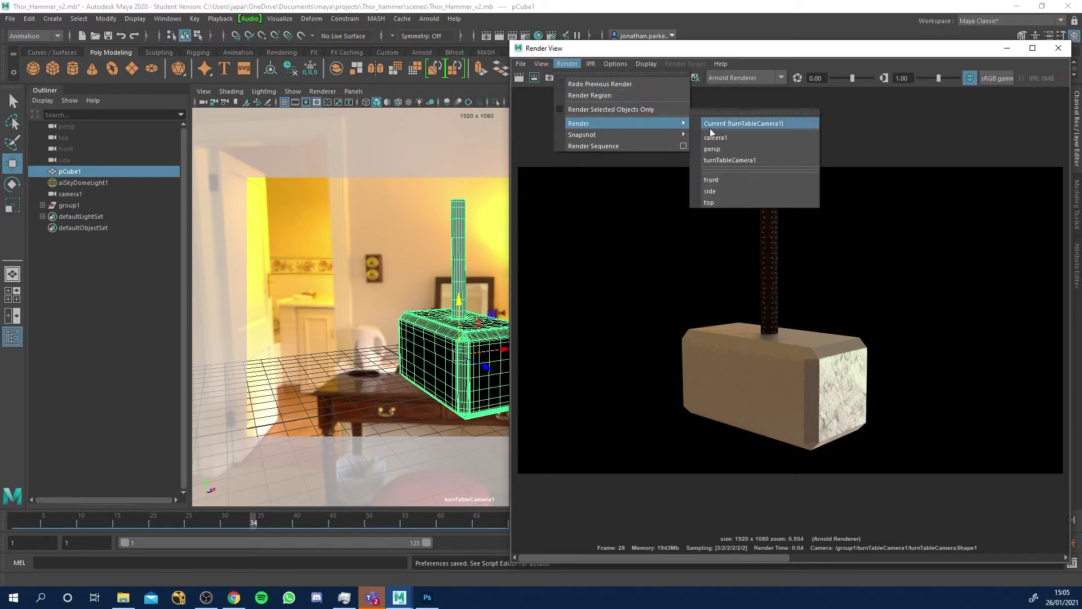
left_click(724, 159)
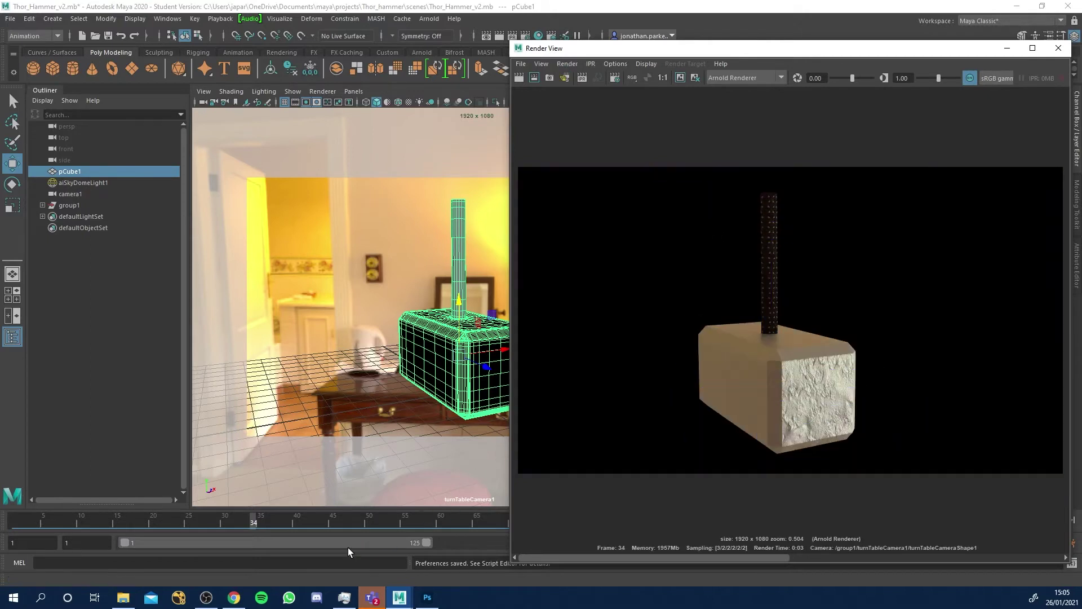
left_click(396, 522)
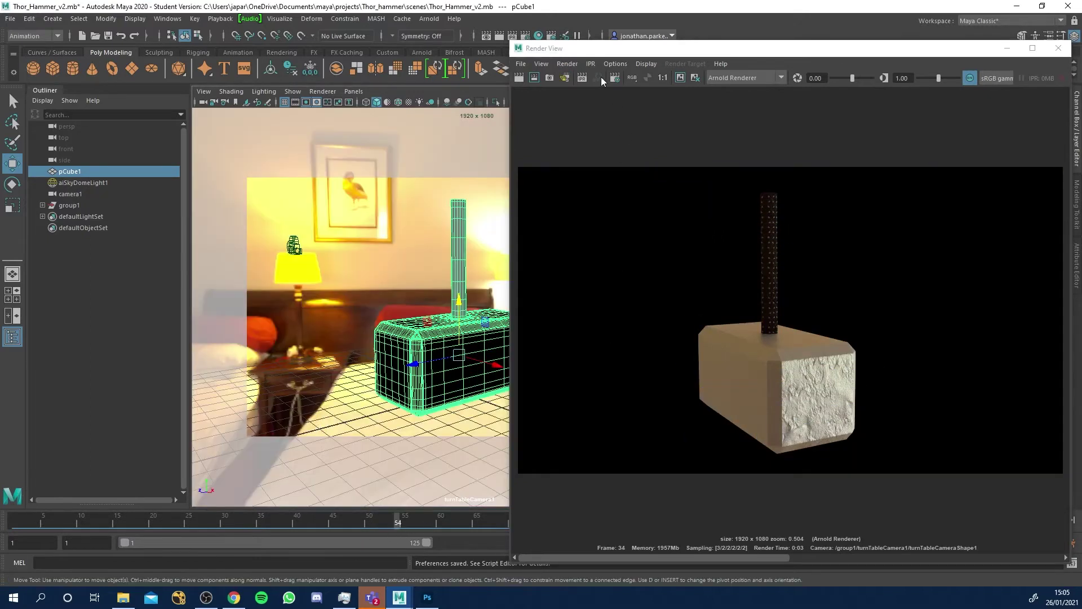
left_click(519, 78)
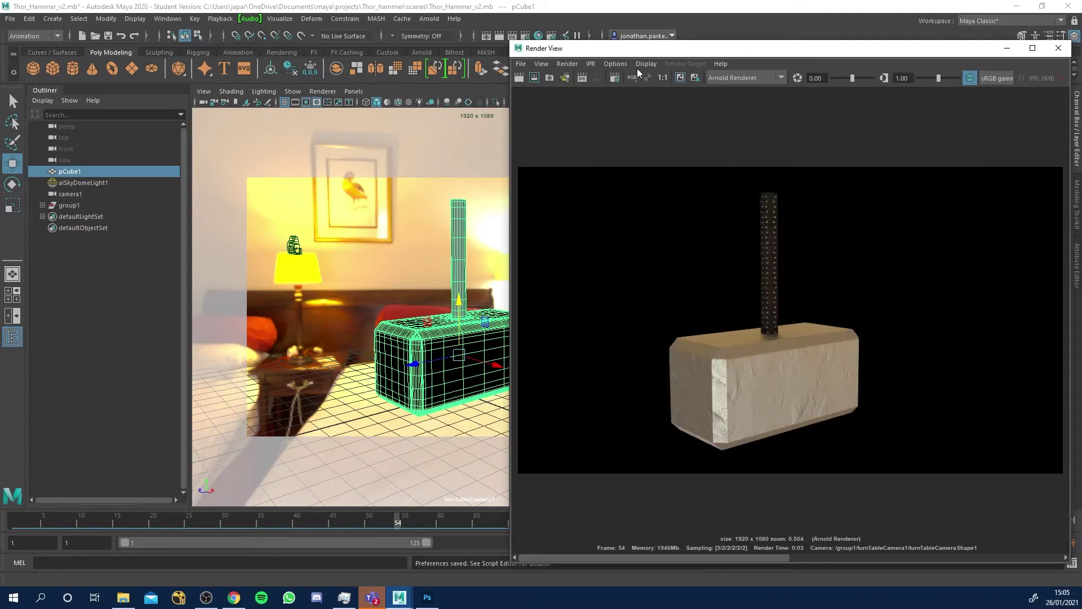
Lower the Arnold Camera (AA) samples to 2 in the Render Settings and re-render frame 54.
left_click(615, 77)
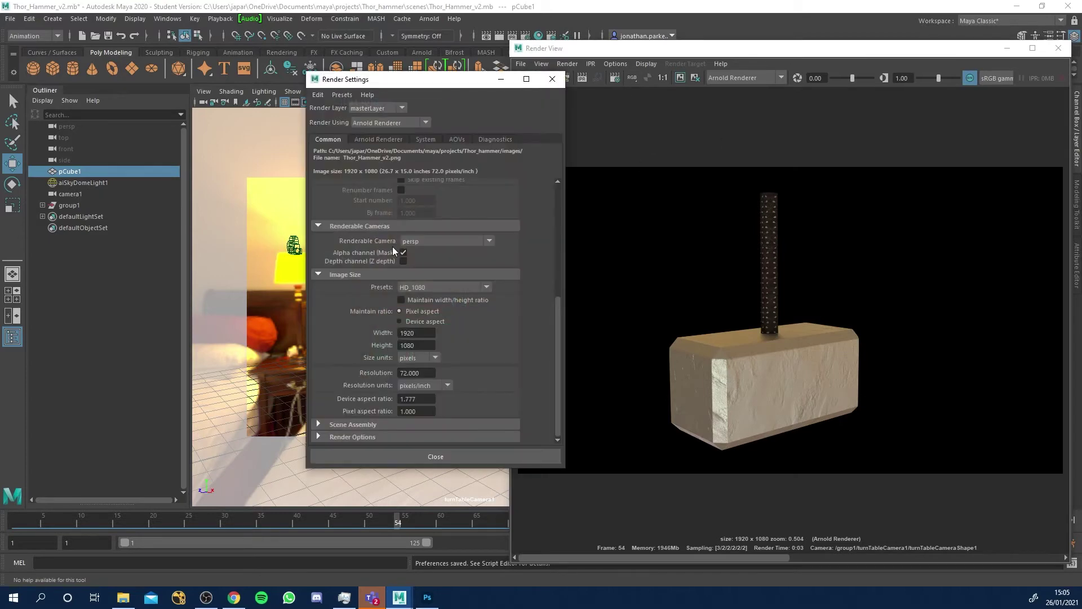
left_click(382, 139)
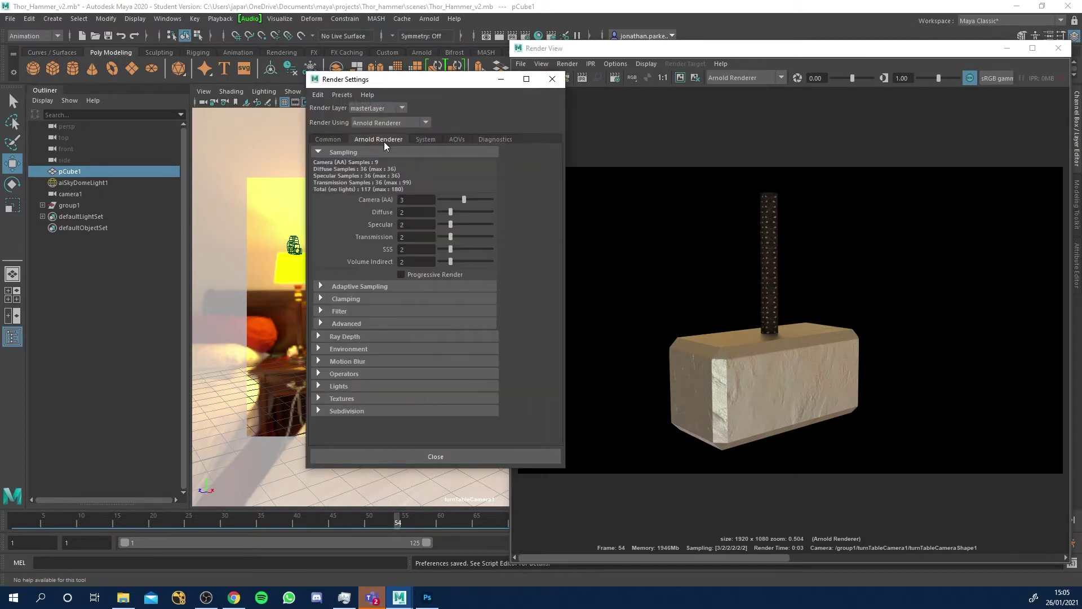
left_click(459, 202)
left_click_drag(481, 77, 397, 68)
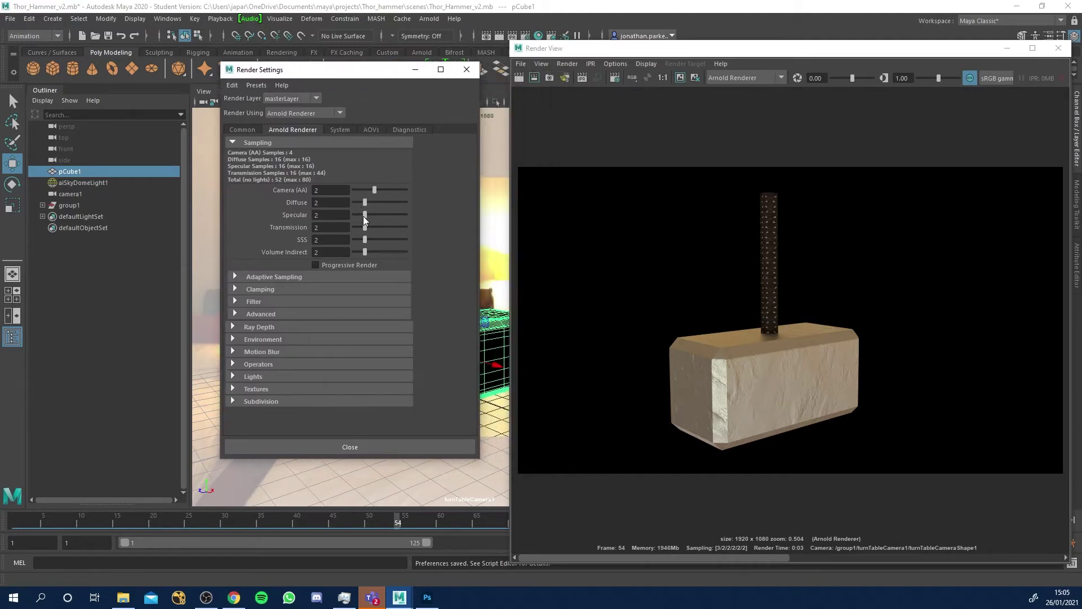
left_click(680, 77)
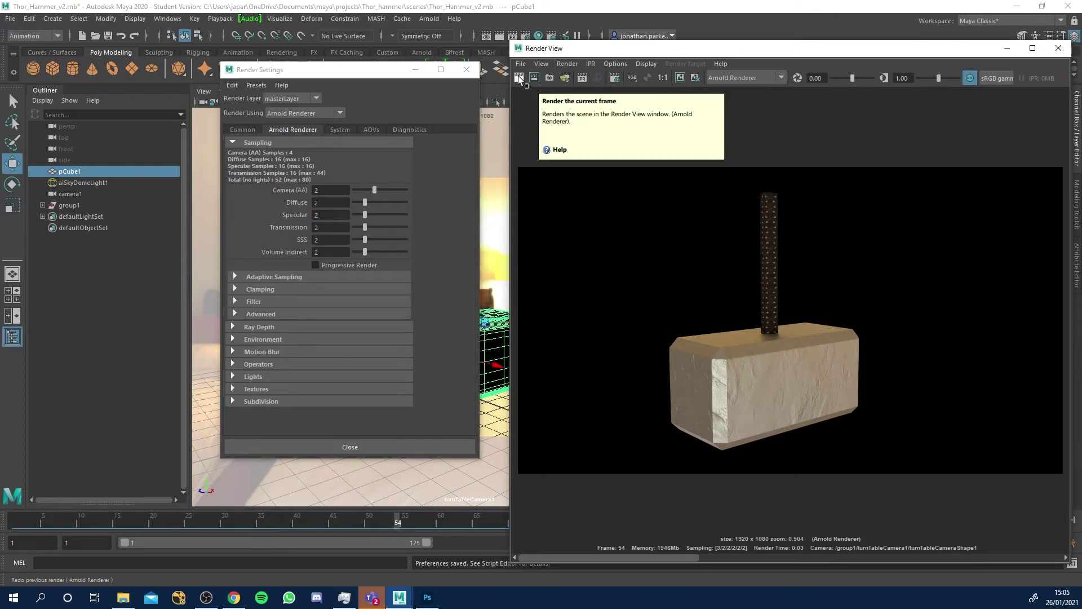
left_click(519, 79)
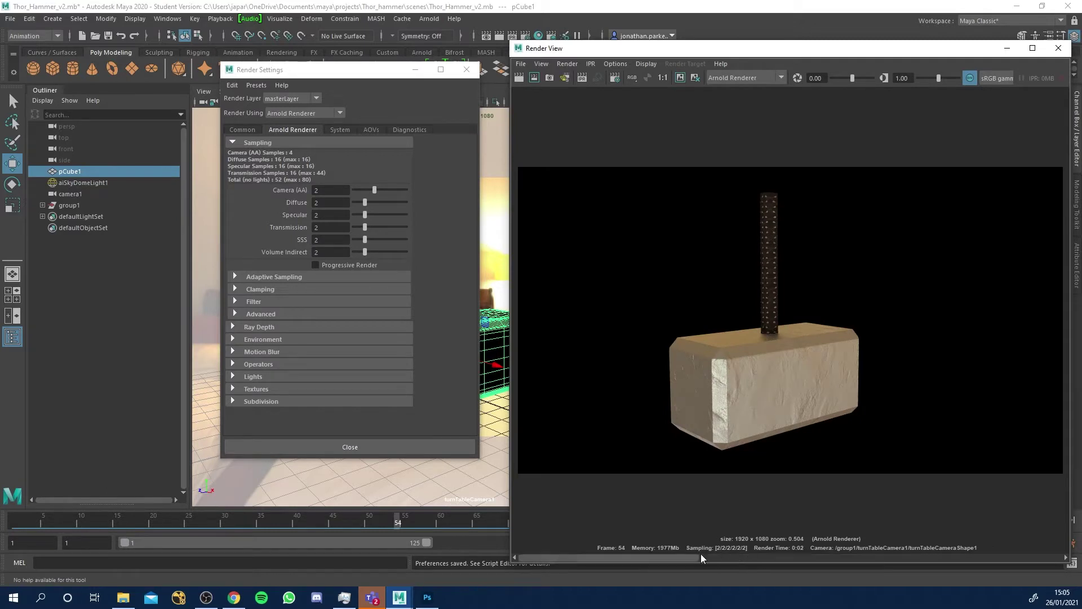
Set the Arnold Transmission and SSS samples to 0 and Camera (AA) to 4, and re-render the current frame.
double_click(326, 189)
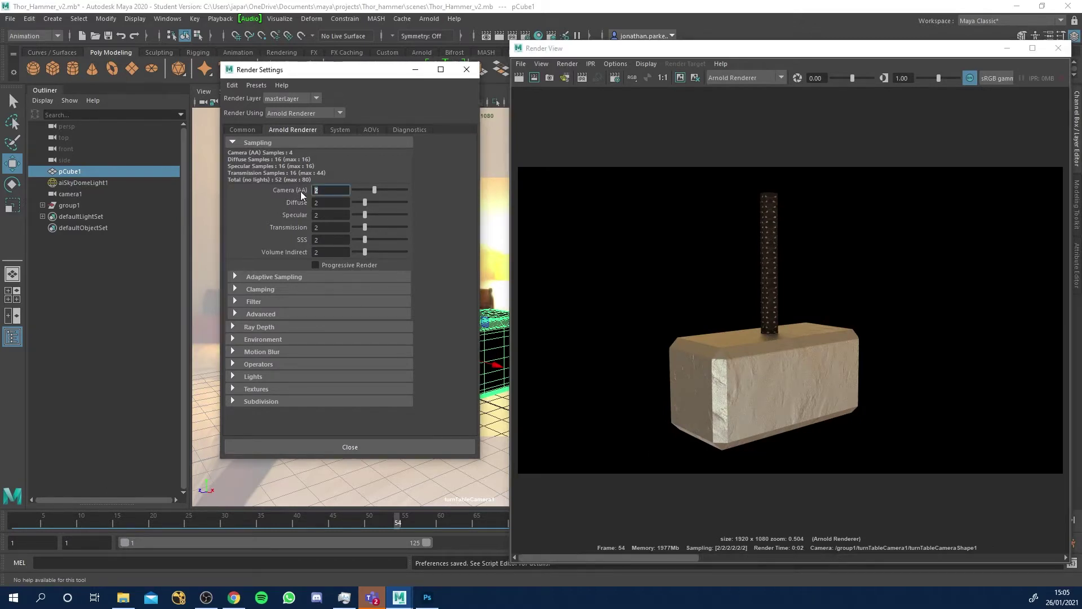
type("3")
key("Return")
mouse_move(363, 239)
left_mouse_down()
mouse_move(345, 238)
mouse_move(350, 230)
left_mouse_up()
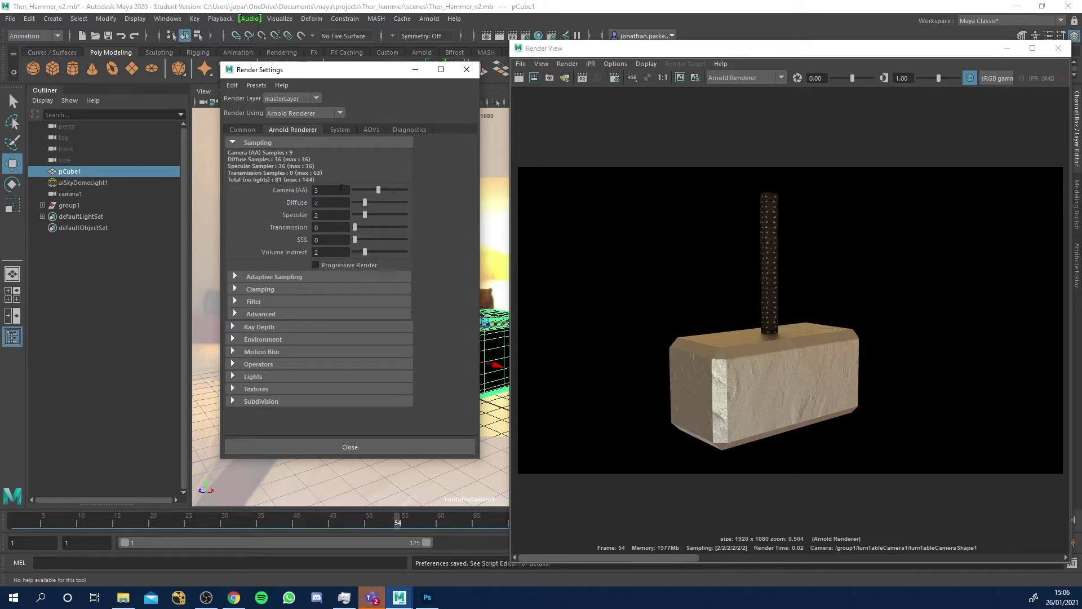
left_click(342, 189)
type("4")
key("Tab")
left_click(518, 78)
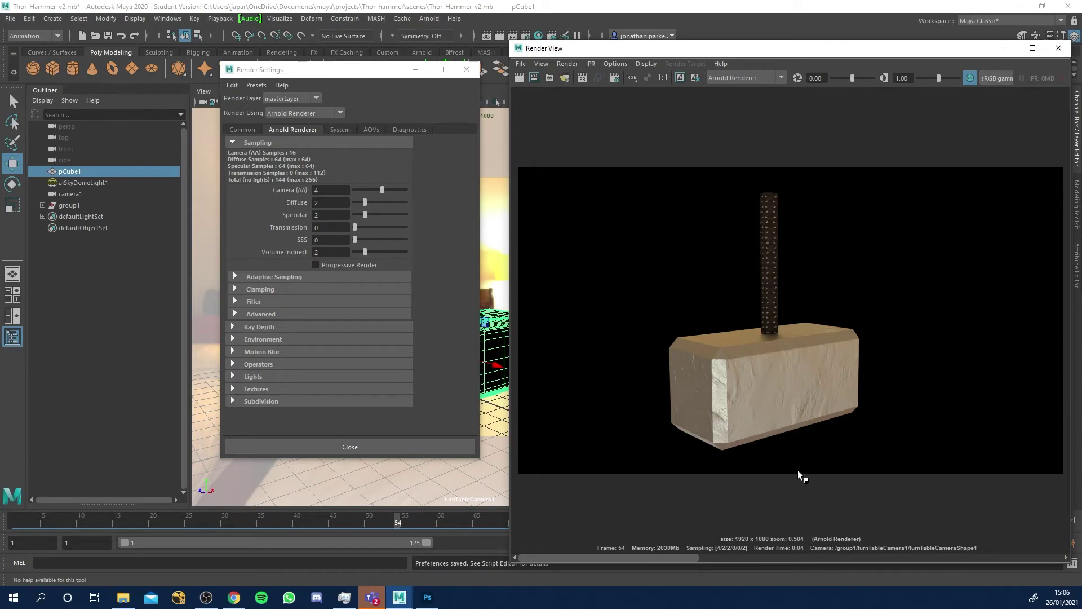
Open the Render Sequence options and place their window clear of the Render Settings.
left_click(565, 64)
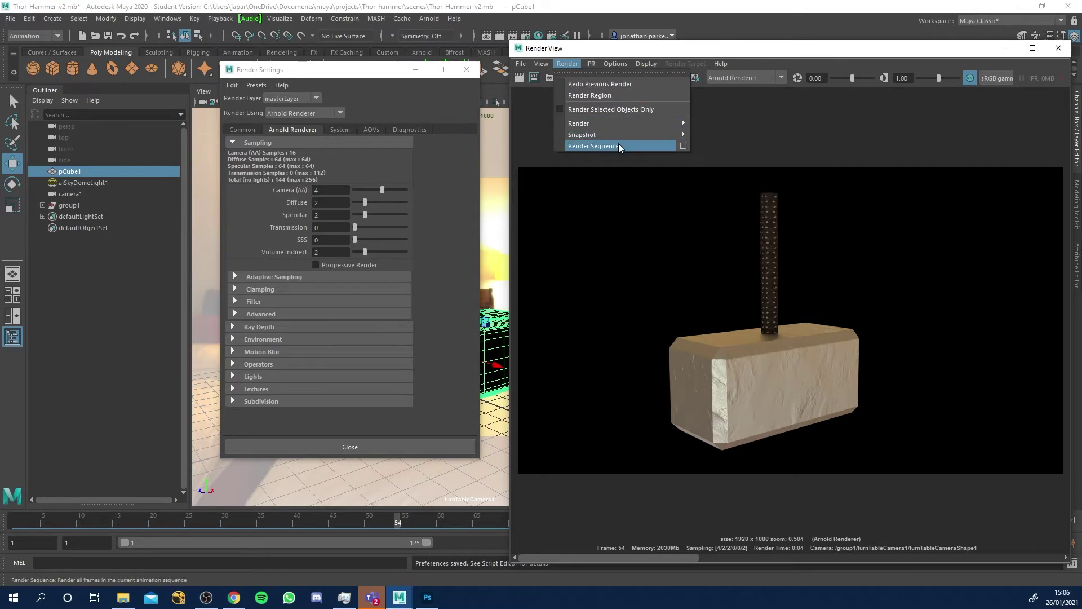
left_click(682, 146)
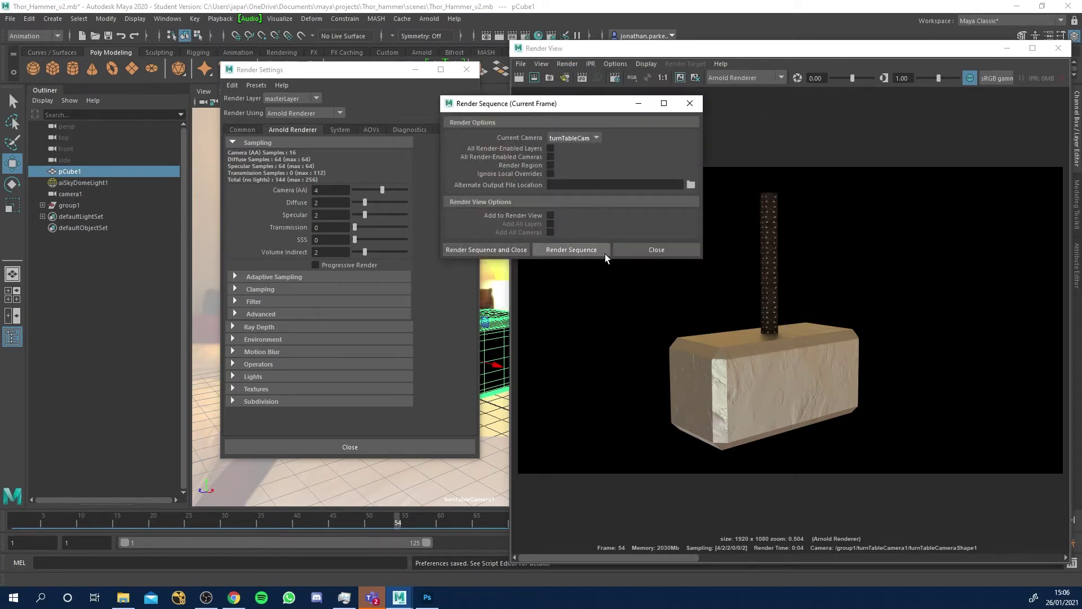
left_click_drag(536, 107, 673, 113)
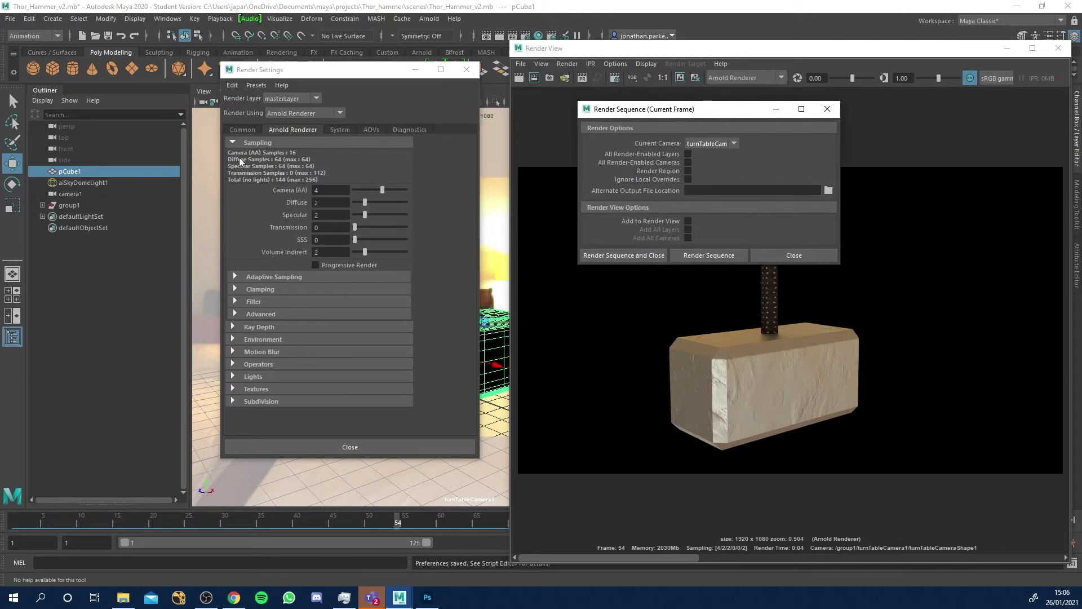
Set the render output's file name prefix to hammer_turntable and its frame/animation extension to name_#.ext.
left_click(242, 129)
scroll(315, 209, "up", 8)
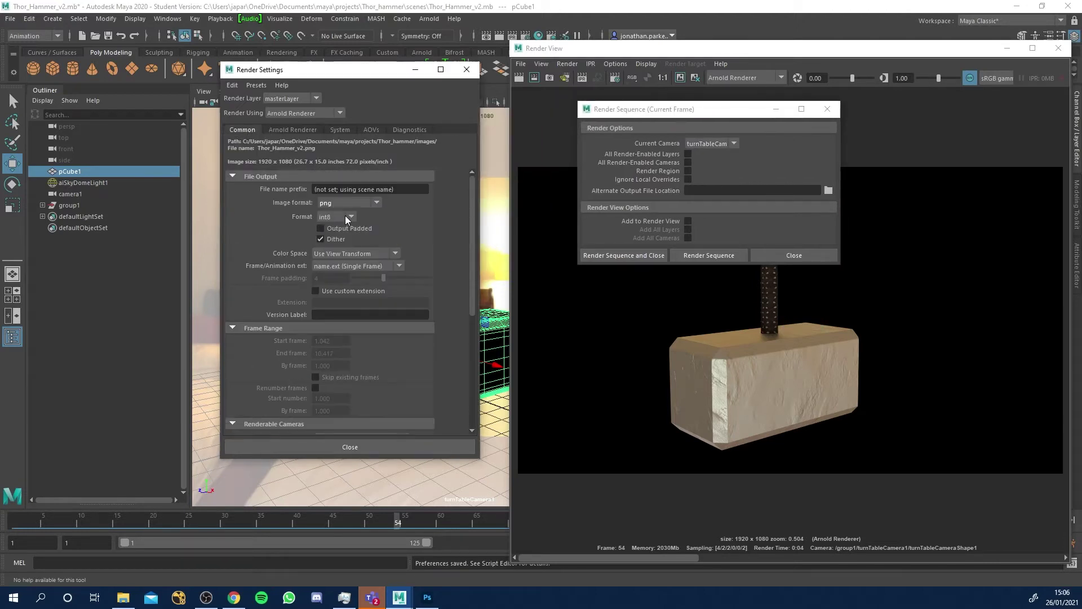
left_click(335, 188)
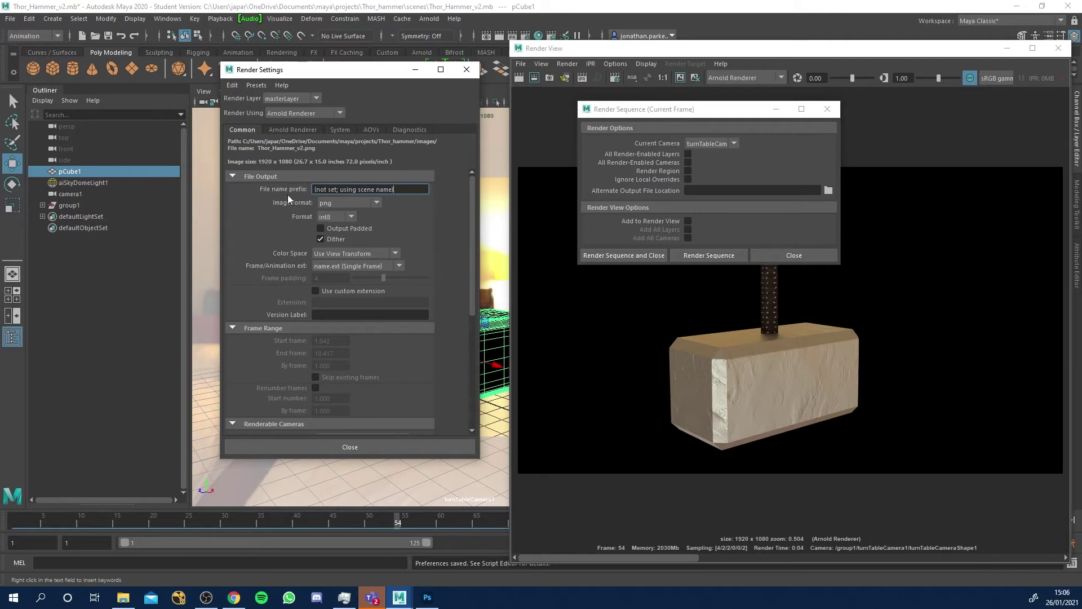
type("hammer_turntable")
key("Return")
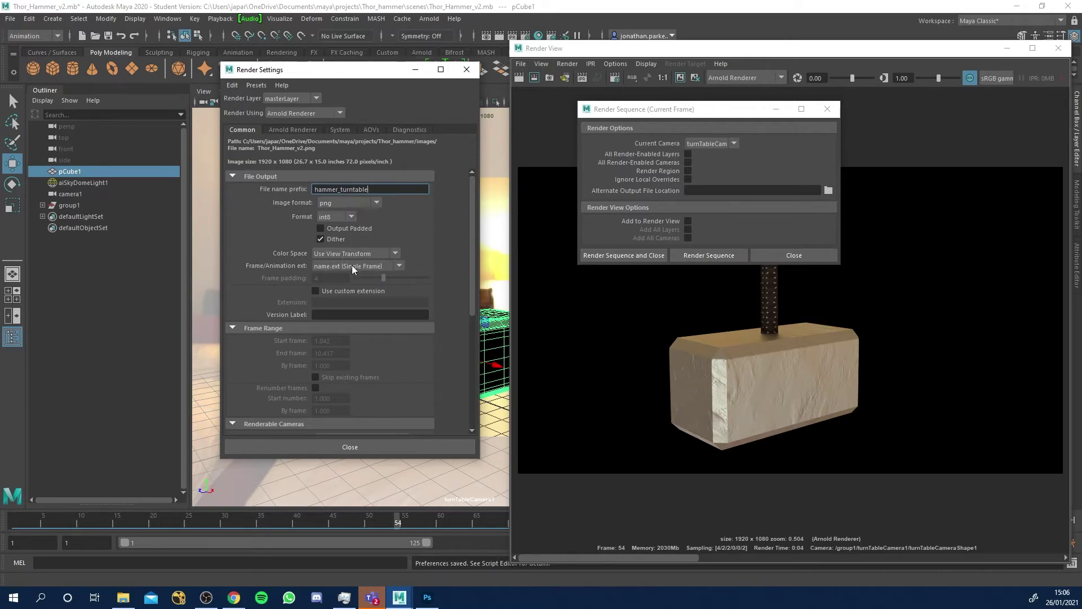
left_click(351, 265)
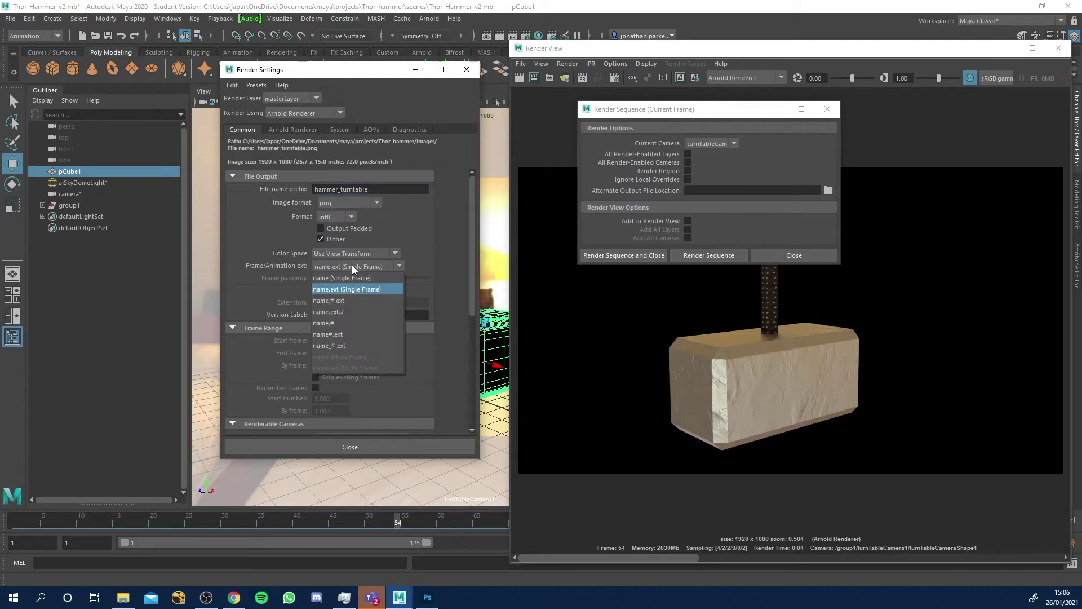
left_click(333, 346)
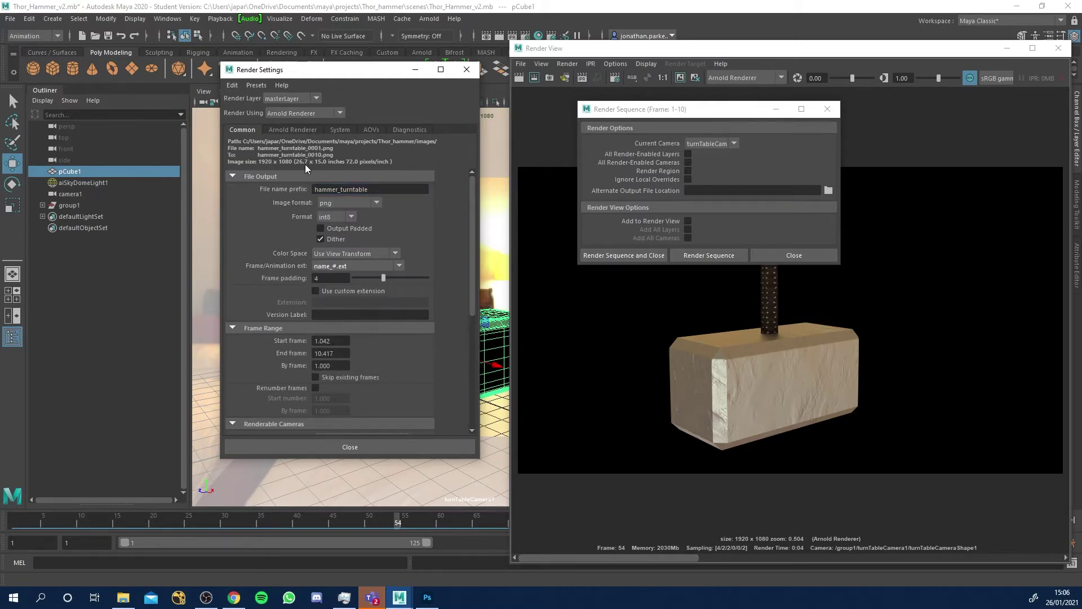
Set the render frame range to start at frame 1 and end at frame 125.
left_click(338, 354)
left_click_drag(338, 353, 303, 354)
left_click_drag(335, 340, 323, 341)
type("00")
left_click(345, 353)
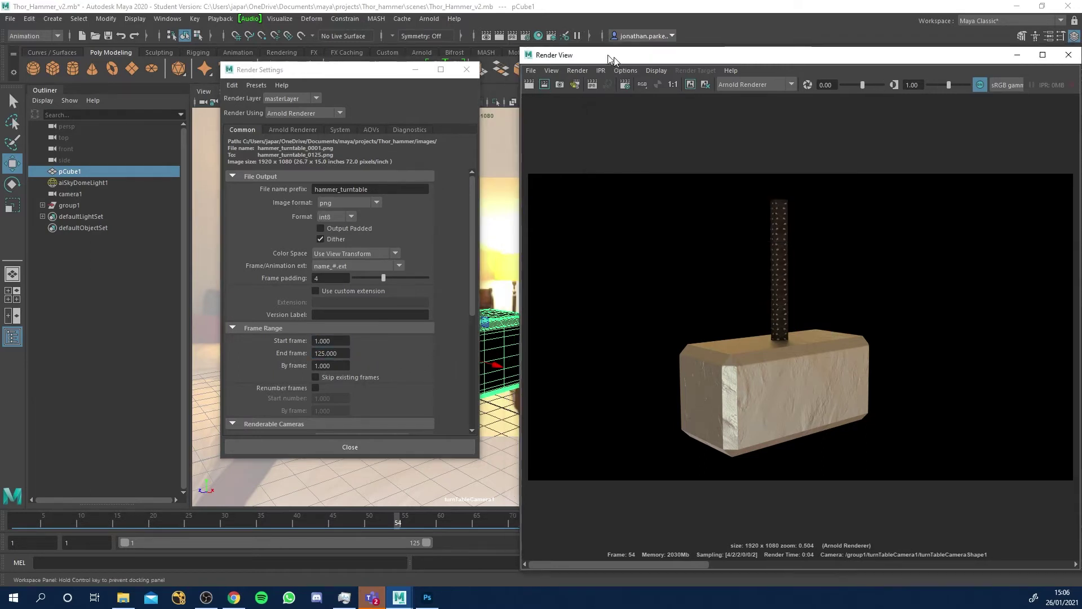
Rearrange the render windows and render the 1-125 frame sequence through the turntable camera.
left_click_drag(569, 48, 584, 182)
left_click_drag(623, 109, 457, 97)
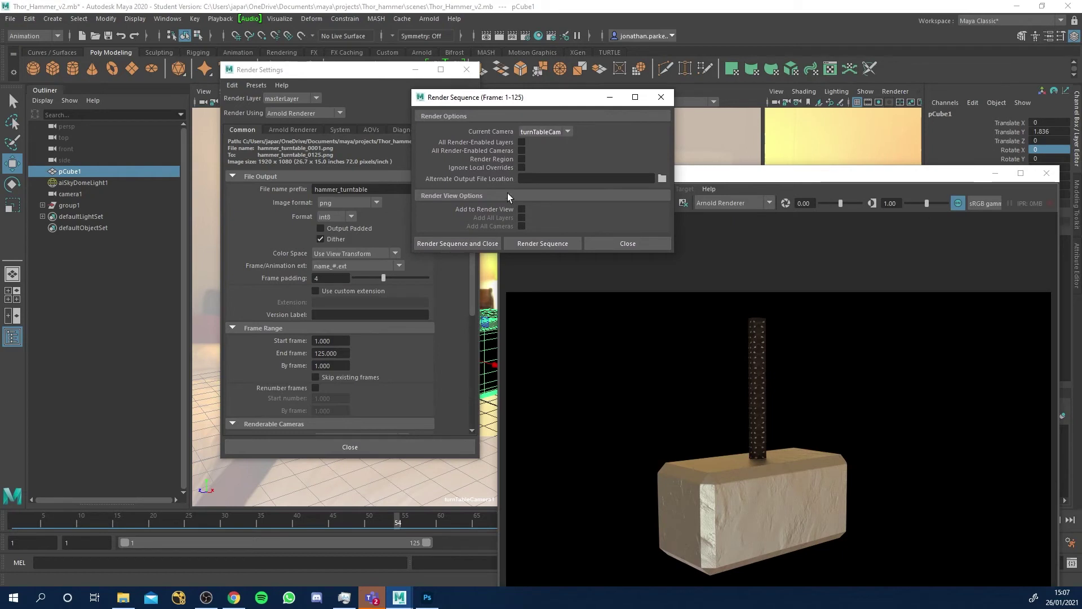
left_click(536, 242)
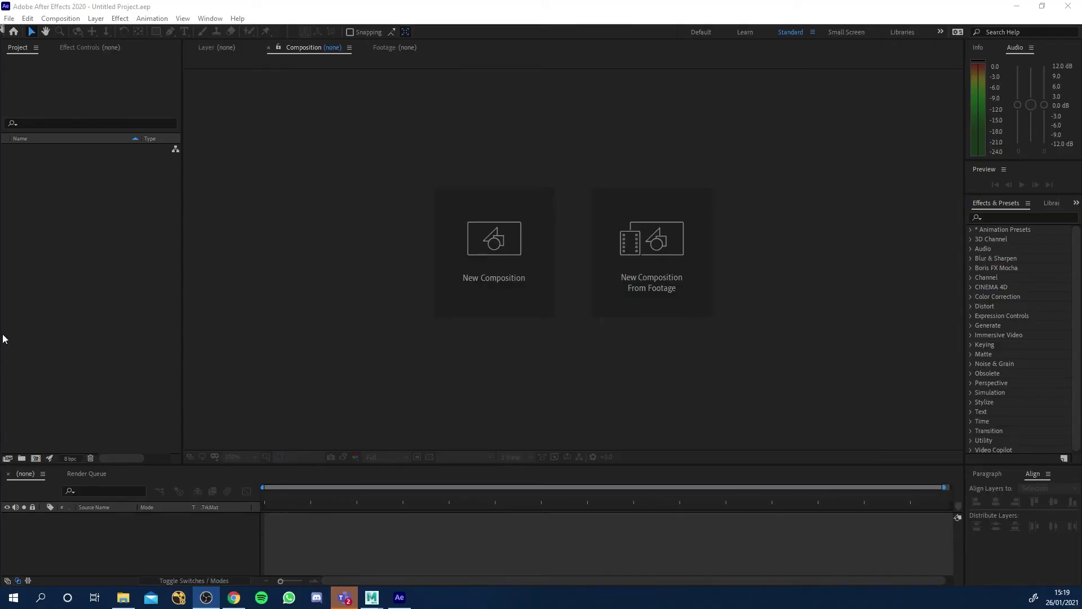
In After Effects, import hammer_turntable_1_0001 from the Thor_hammer project's images folder as a PNG sequence.
double_click(85, 309)
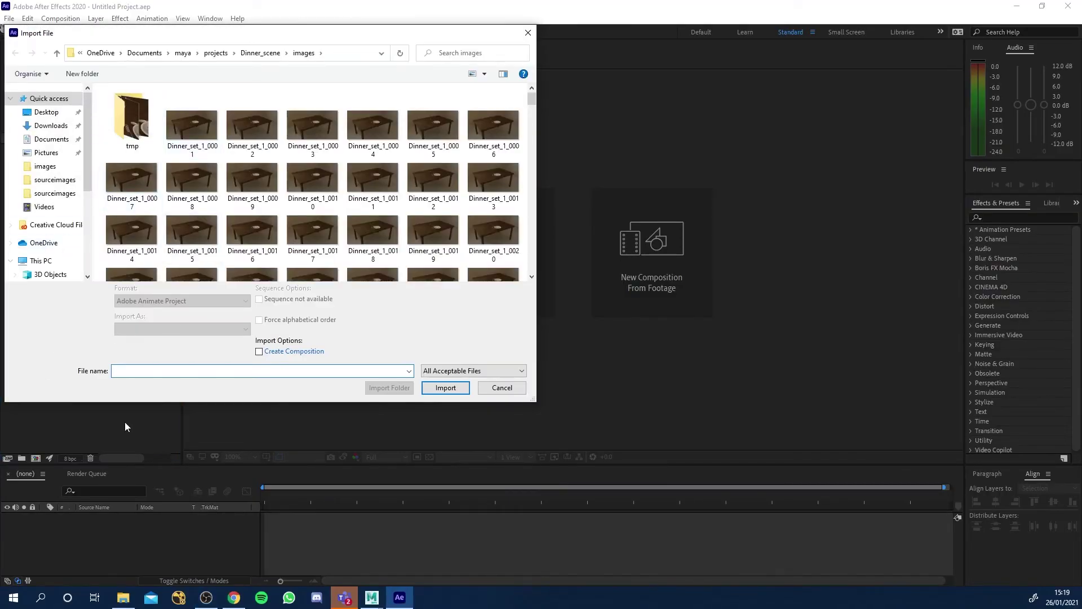
left_click(259, 52)
left_click(211, 52)
double_click(130, 130)
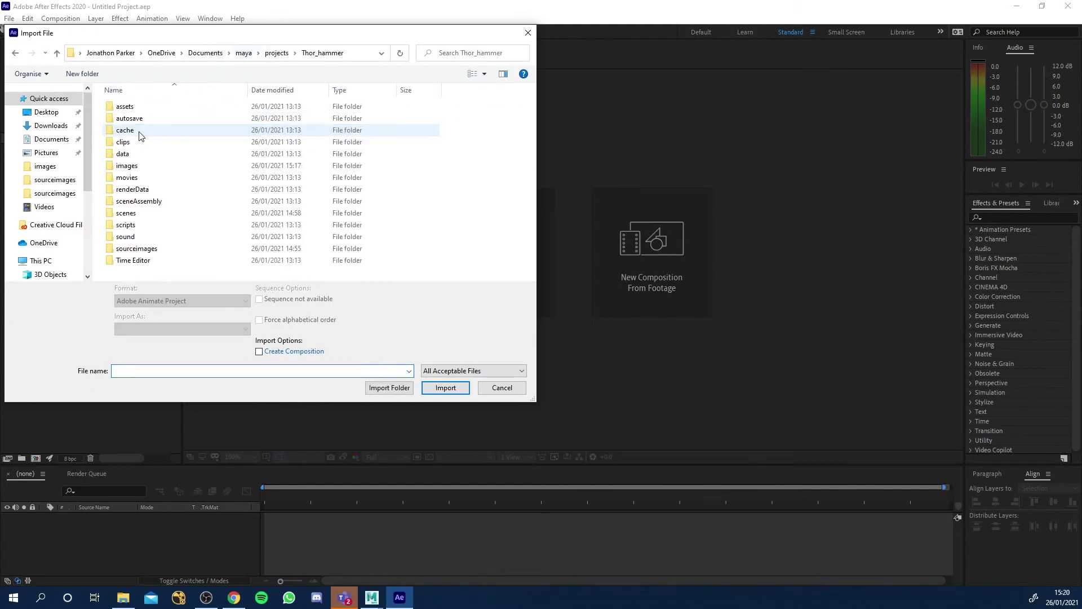
double_click(144, 168)
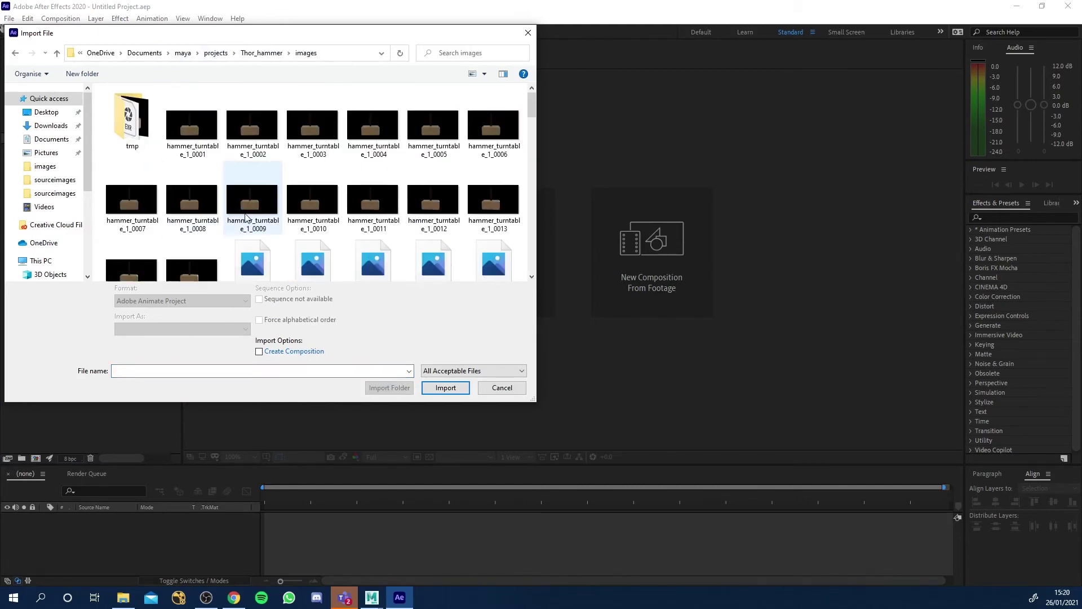
left_click(193, 125)
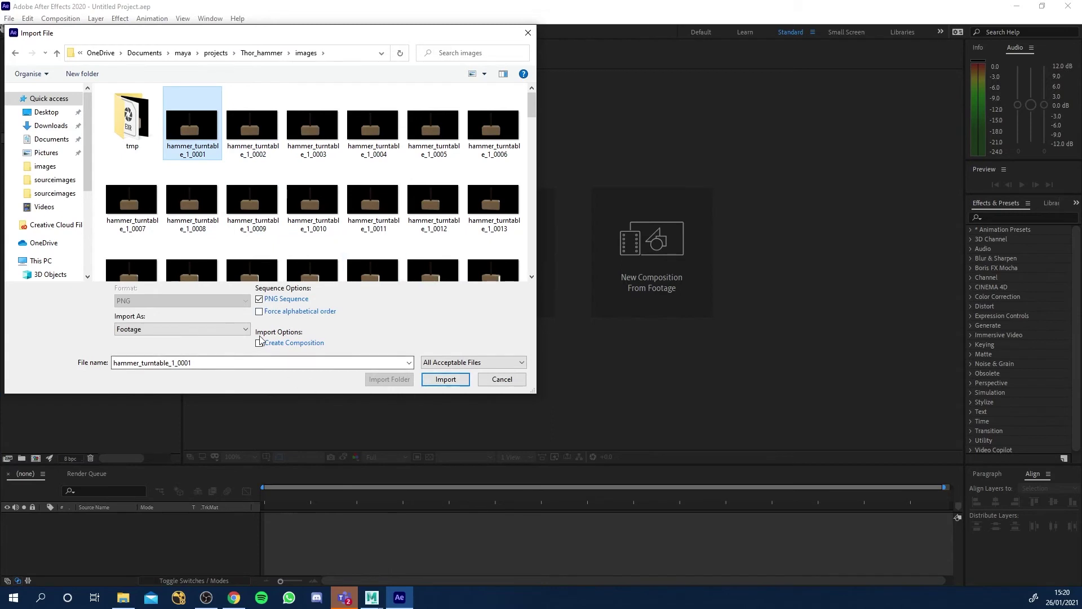
left_click(445, 378)
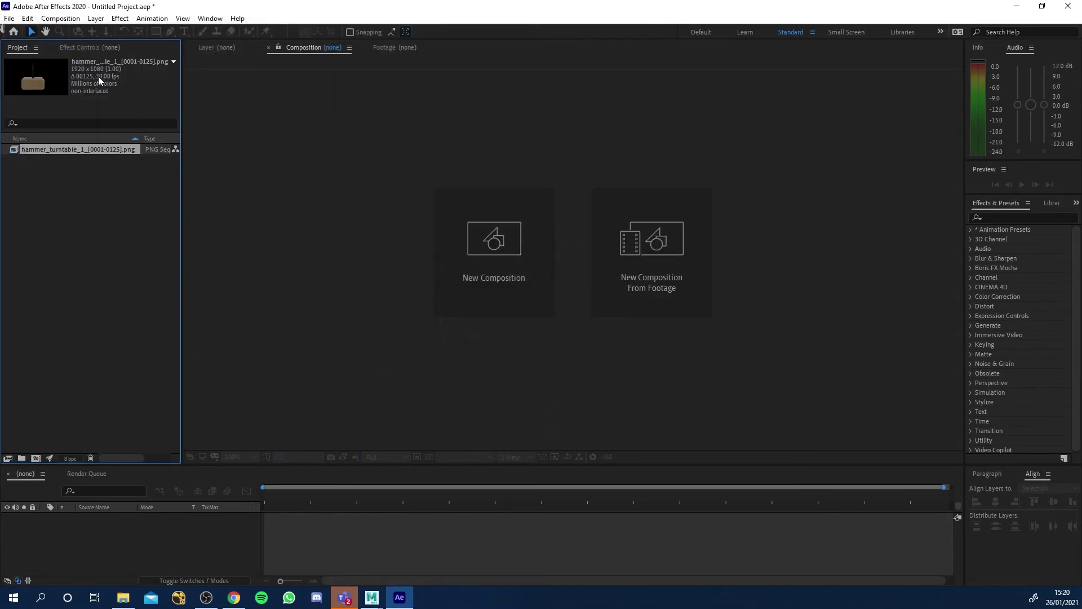
Interpret the hammer_turntable_1 PNG sequence at an assumed frame rate of 25 frames per second.
right_click(102, 151)
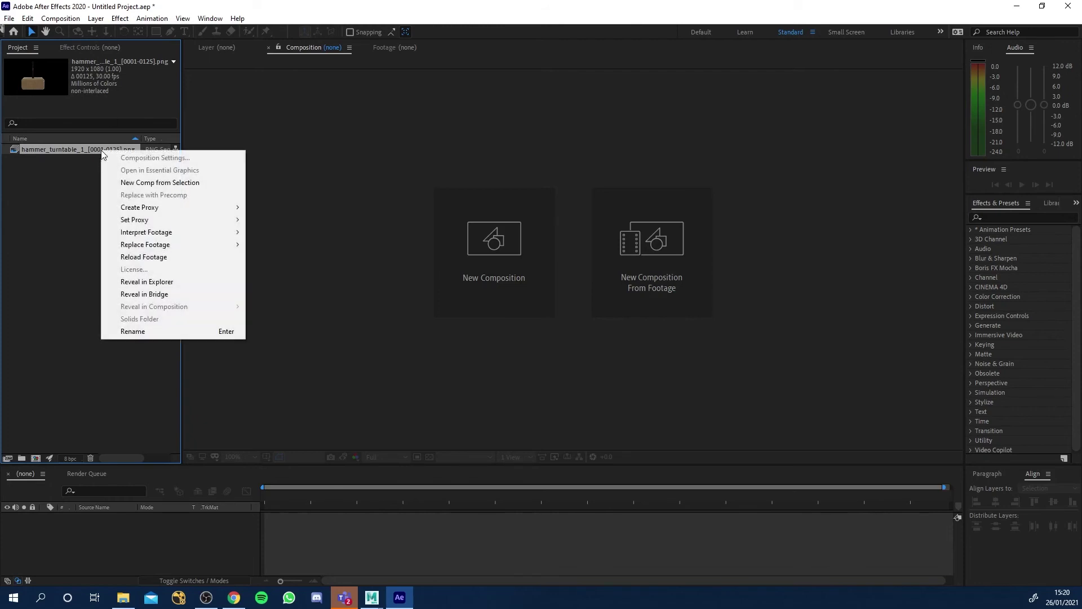
mouse_move(164, 240)
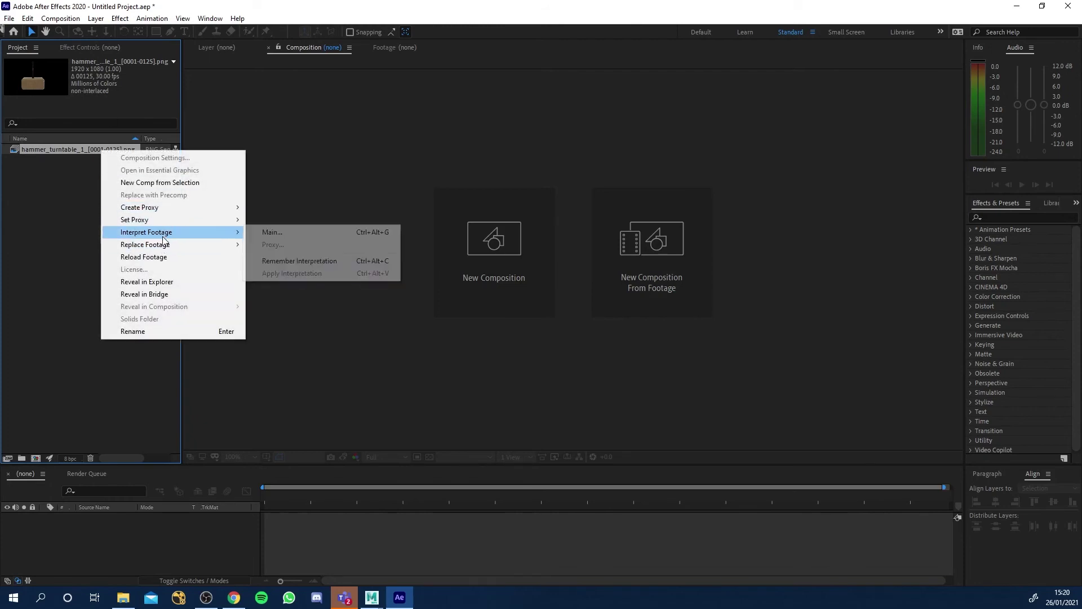
left_click(324, 232)
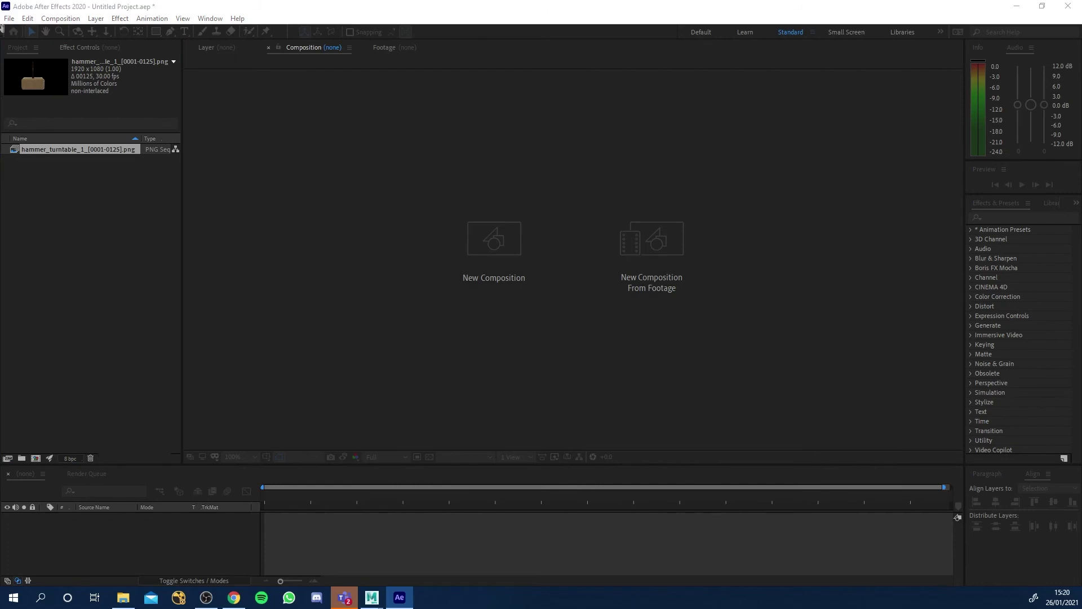
type("25")
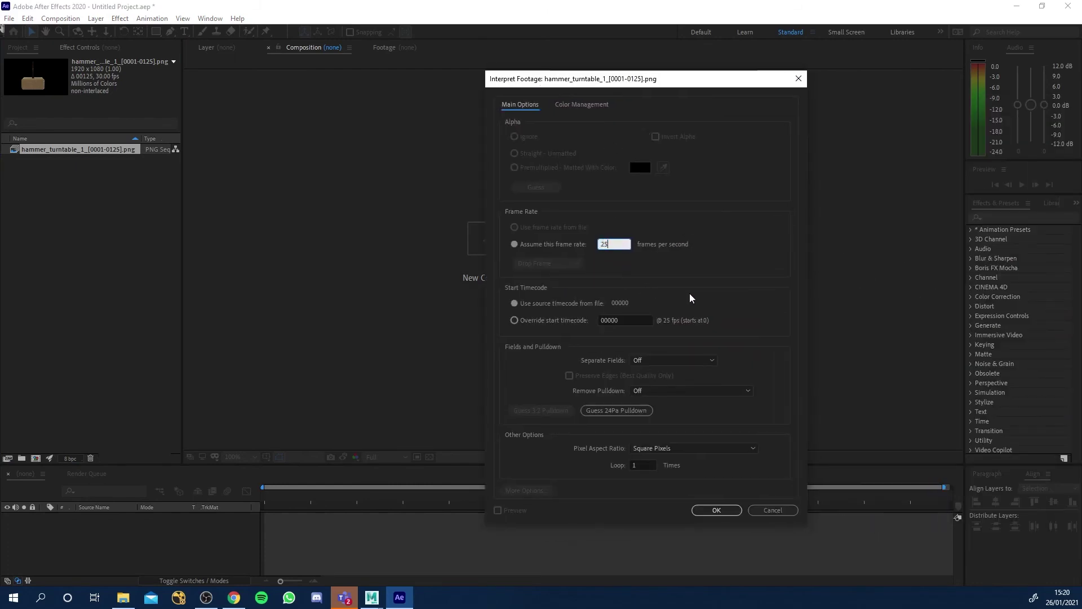
left_click(716, 511)
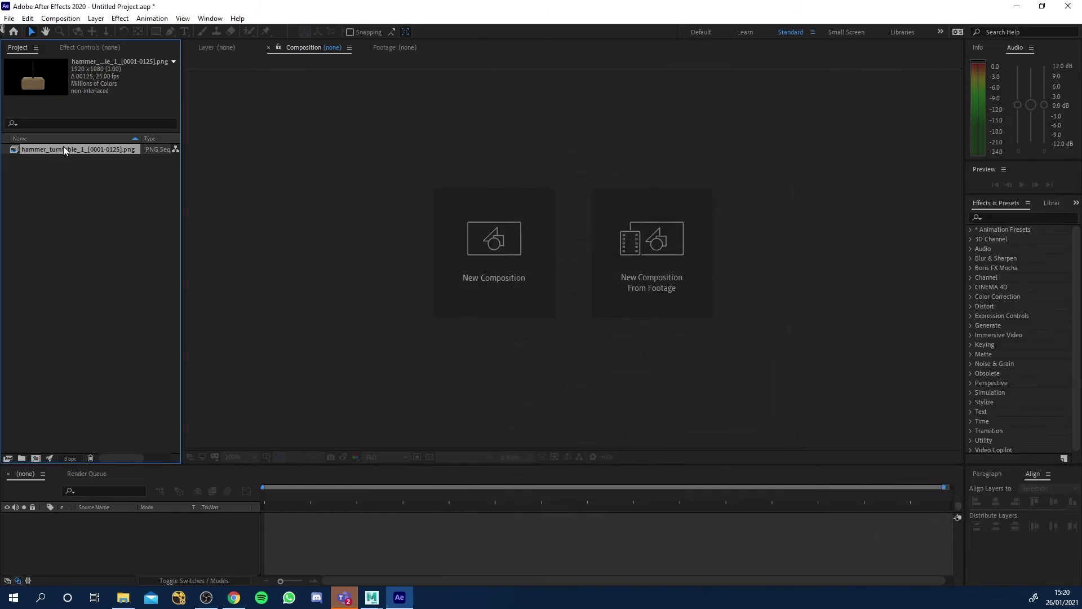
Create a new composition from the hammer_turntable_1 PNG sequence and fit the whole frame in the composition viewer.
left_click_drag(63, 147, 36, 456)
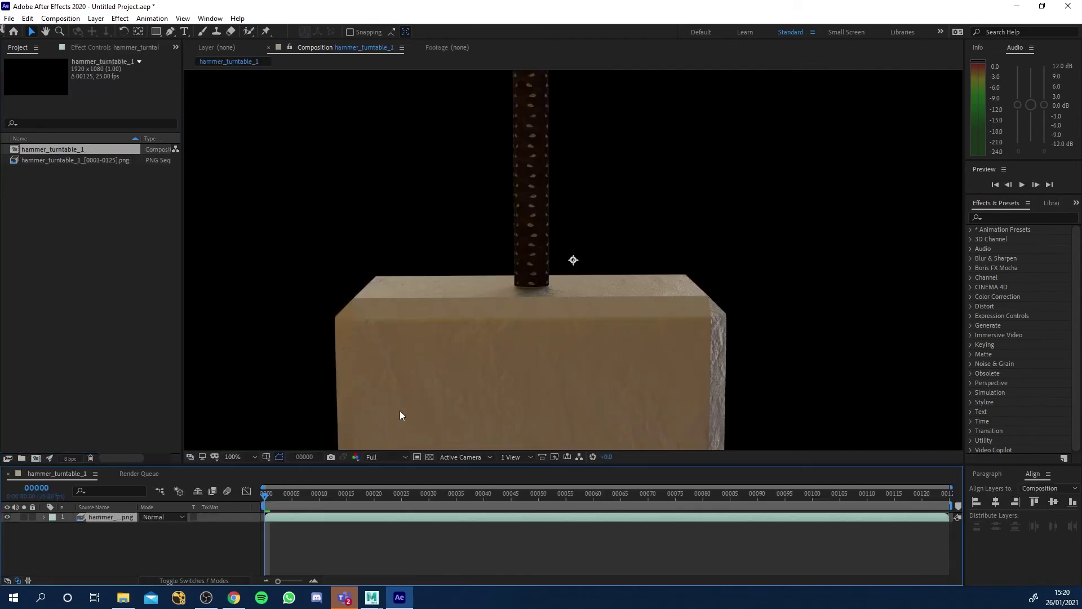
left_click(255, 459)
left_click(246, 254)
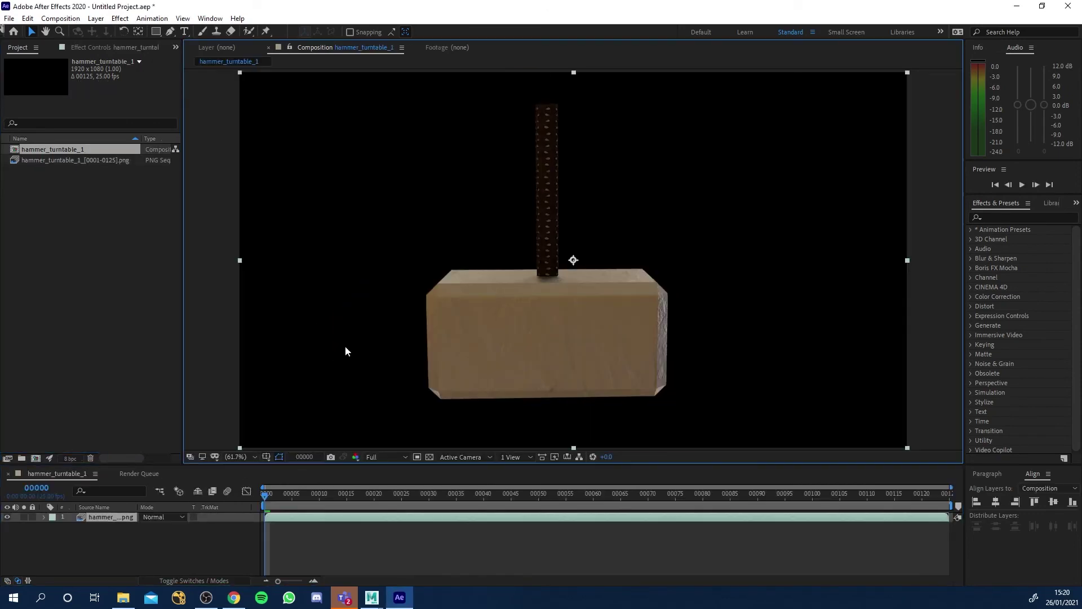
Play back the hammer turntable composition to check the rotation, stop it, and scrub to frame 50.
key("space")
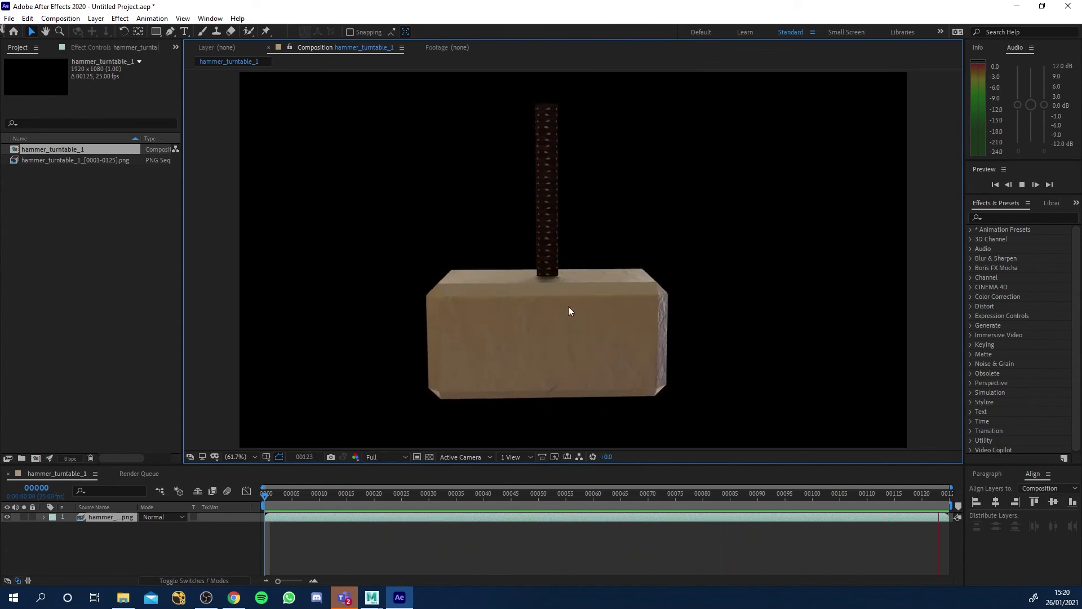
left_click(378, 516)
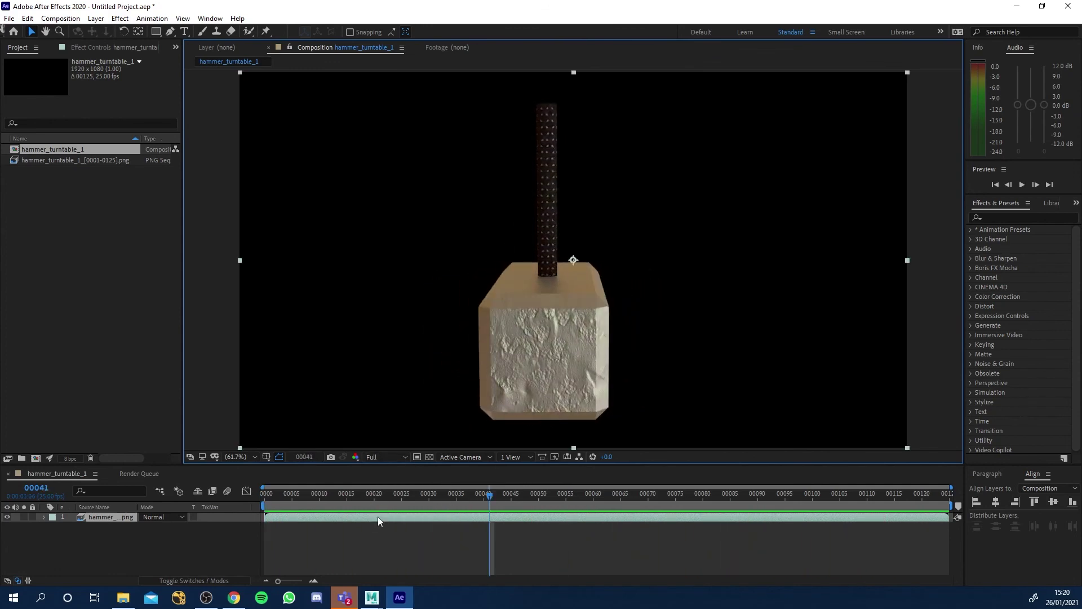
left_click_drag(502, 504, 537, 503)
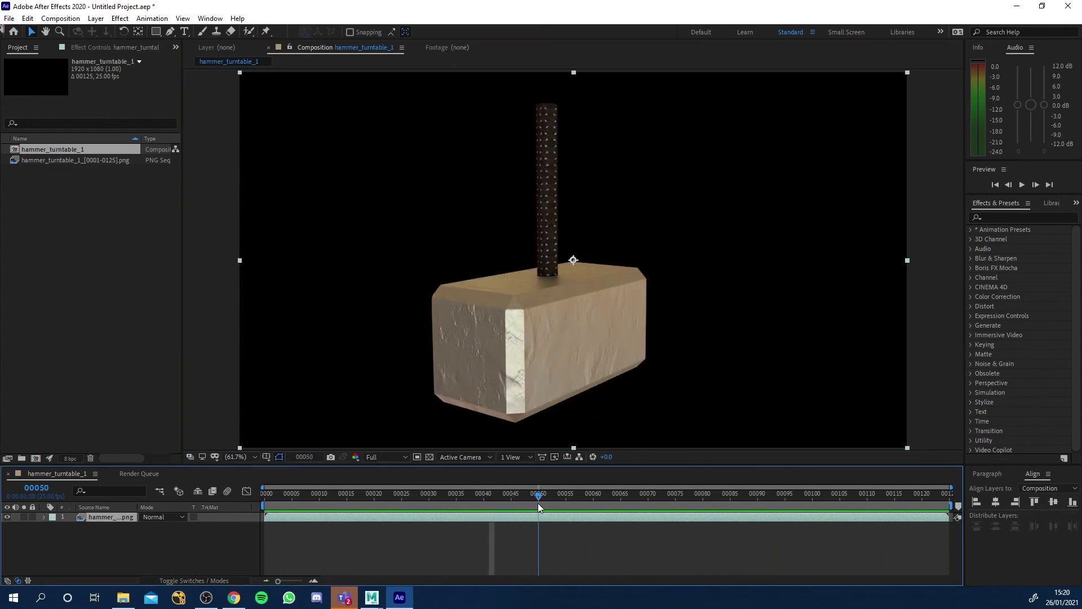